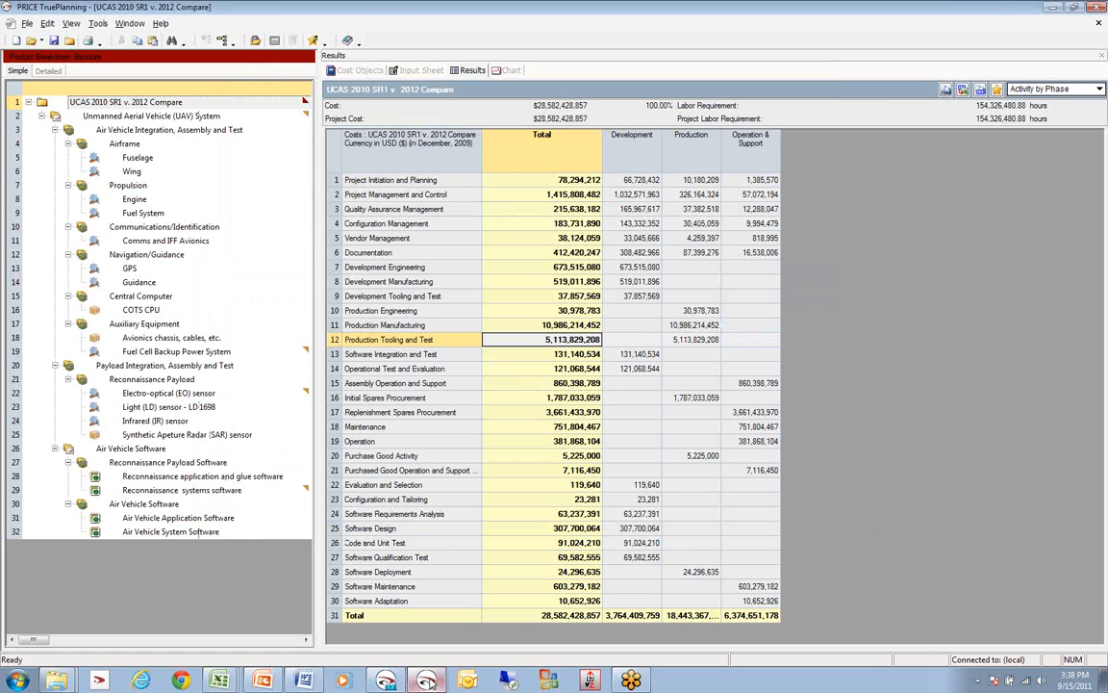
Step: Compare the total and per-phase costs of the UCAS project in TruePlanning 12.1 with those in the older TruePlanning version
mouse_move(429, 682)
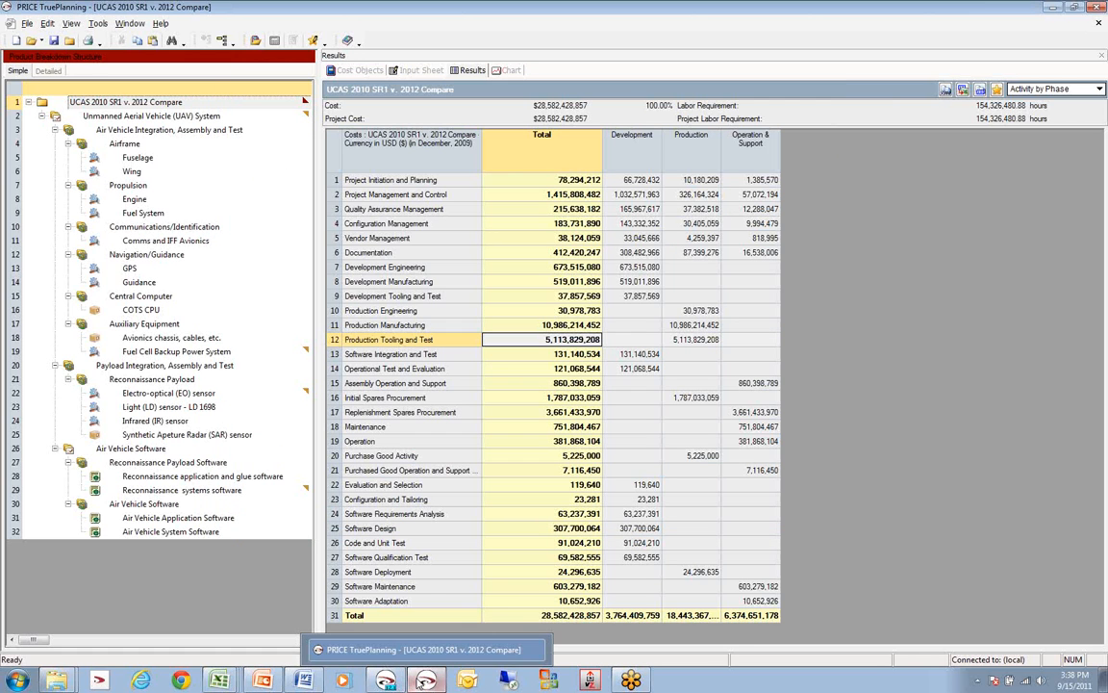
mouse_move(385, 682)
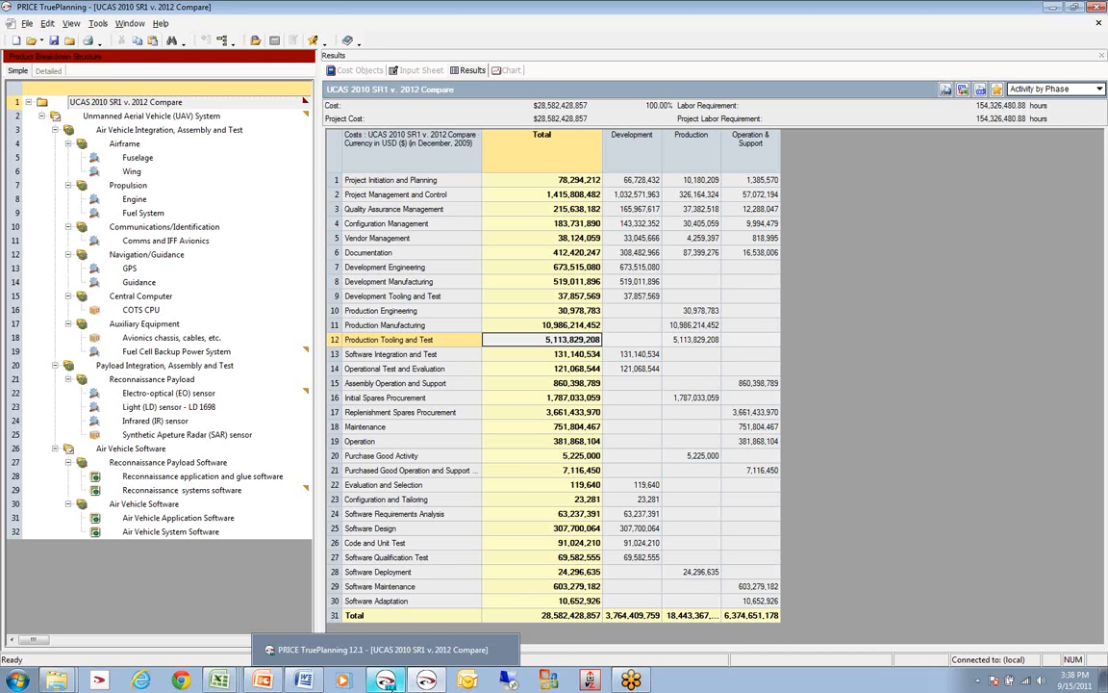
left_click(841, 285)
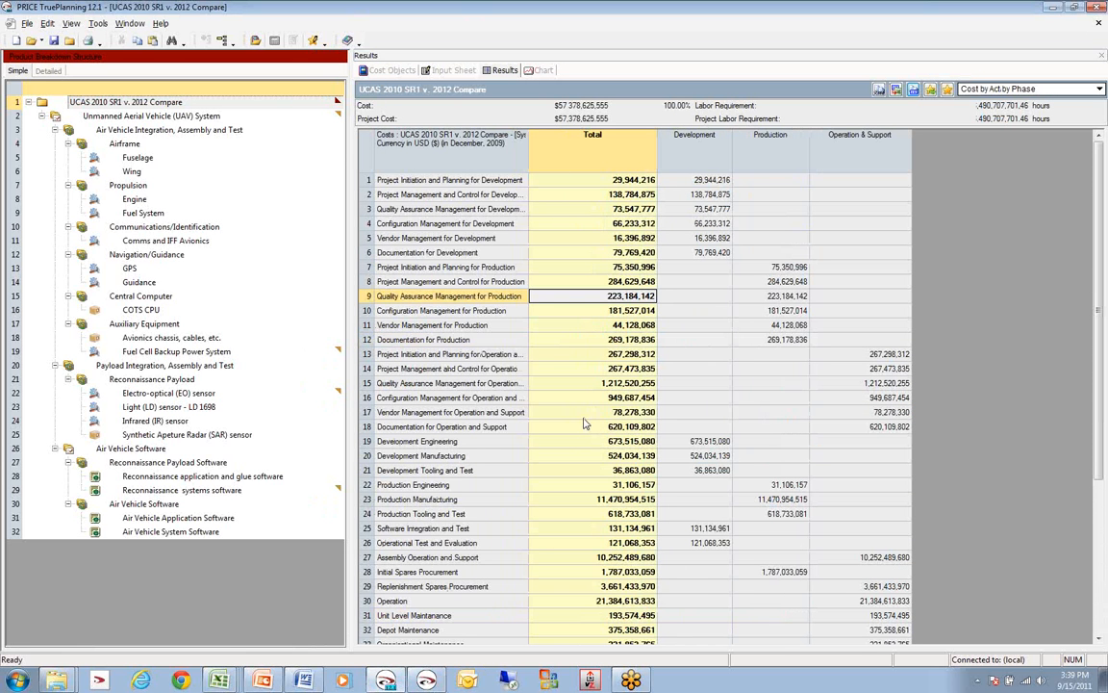
left_click(583, 417)
scroll(583, 423, "down", 5)
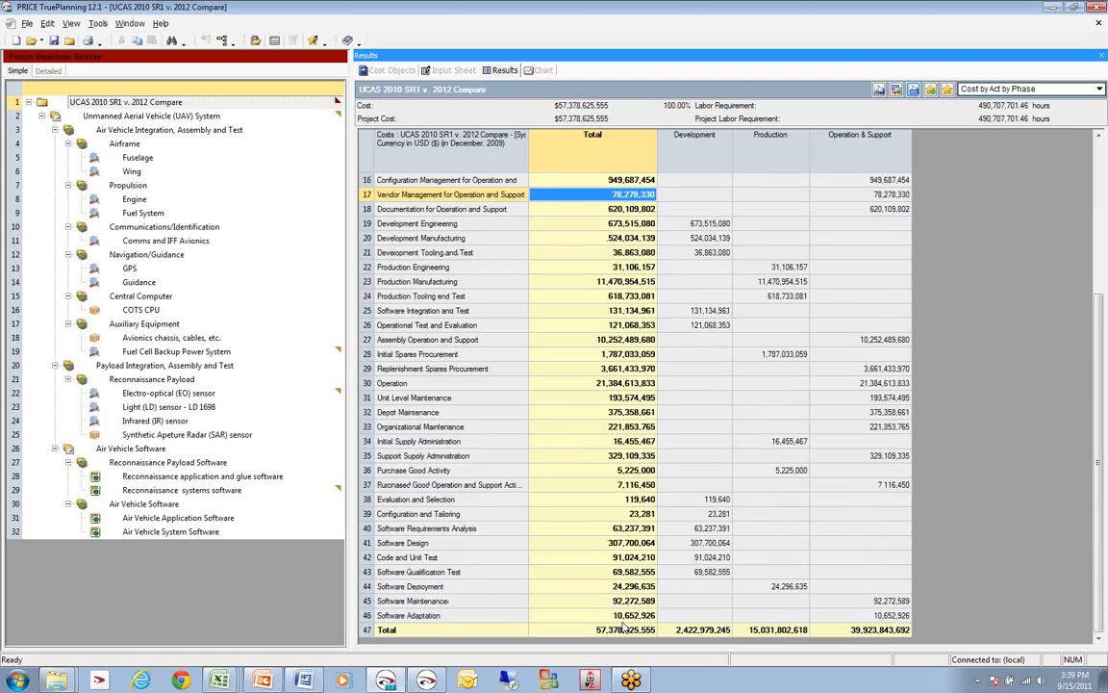
left_click(426, 680)
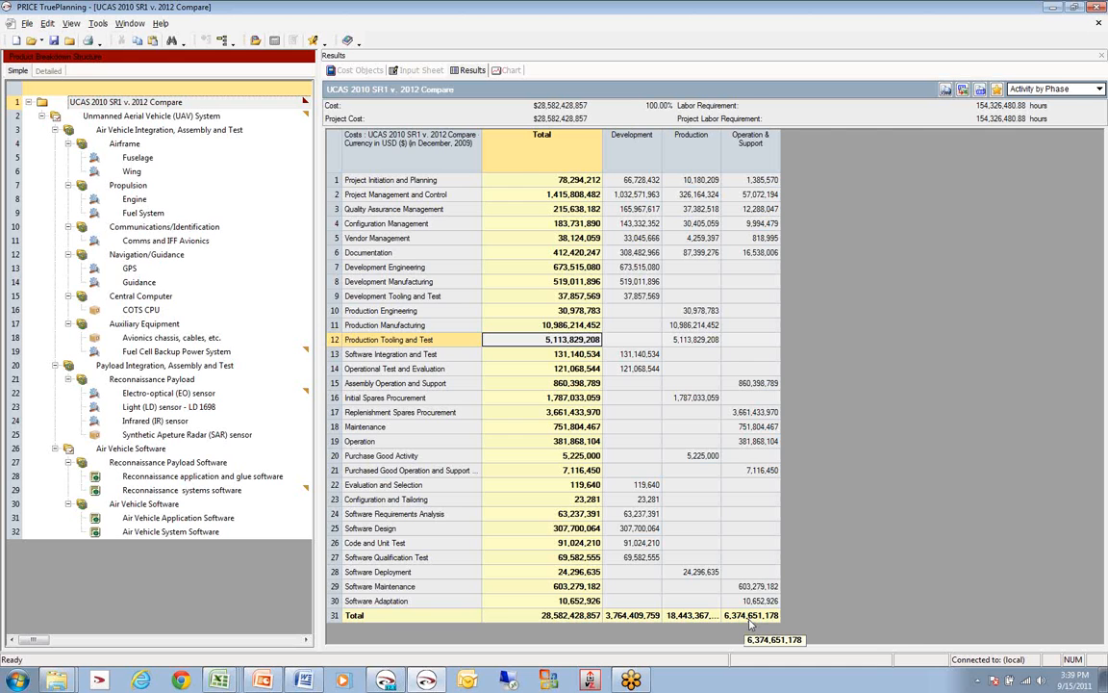
left_click(440, 682)
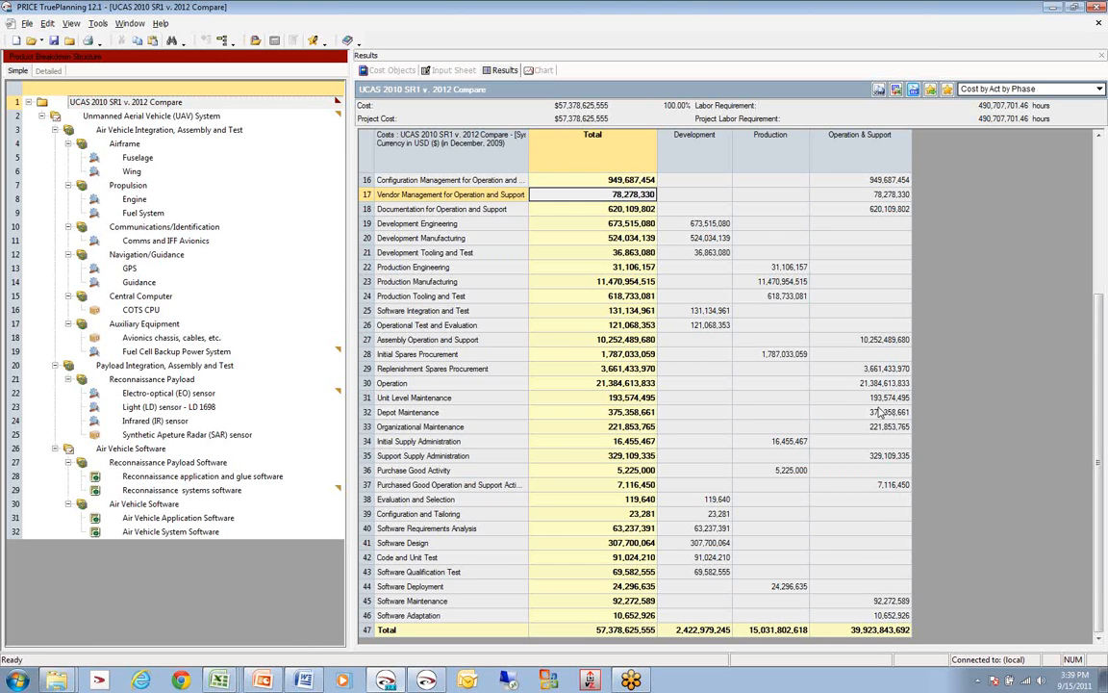
Step: Examine the Operation, Initial Supply Administration and Support Supply Administration cost rows in the TruePlanning 12.1 results
left_click(389, 384)
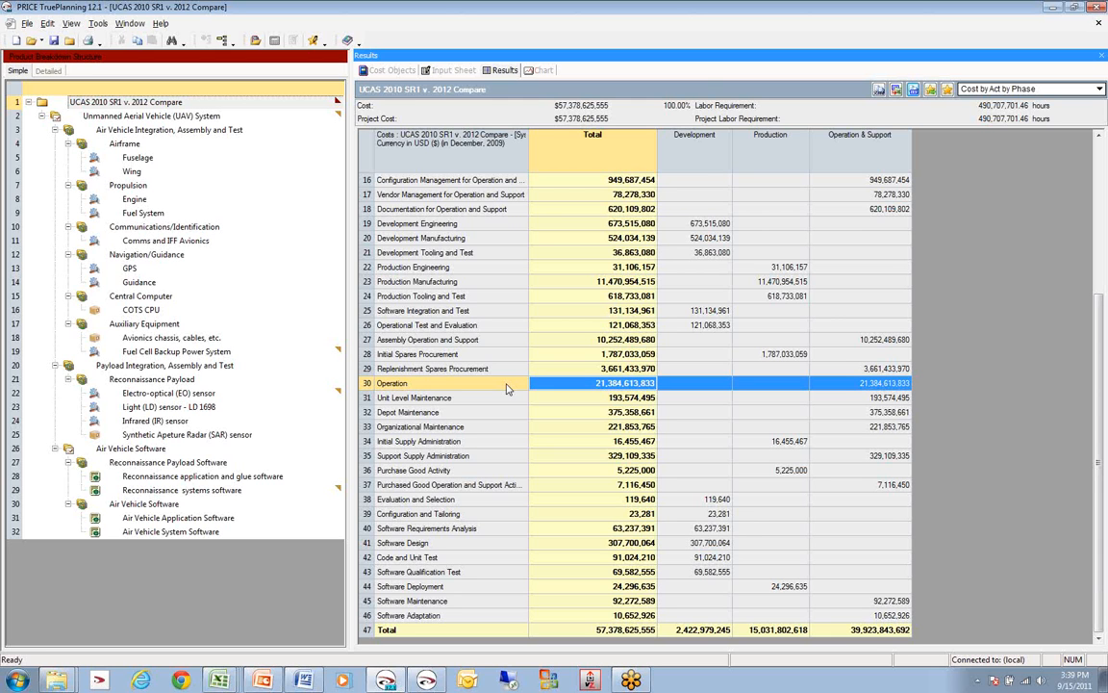
left_click(456, 442)
left_click(458, 457)
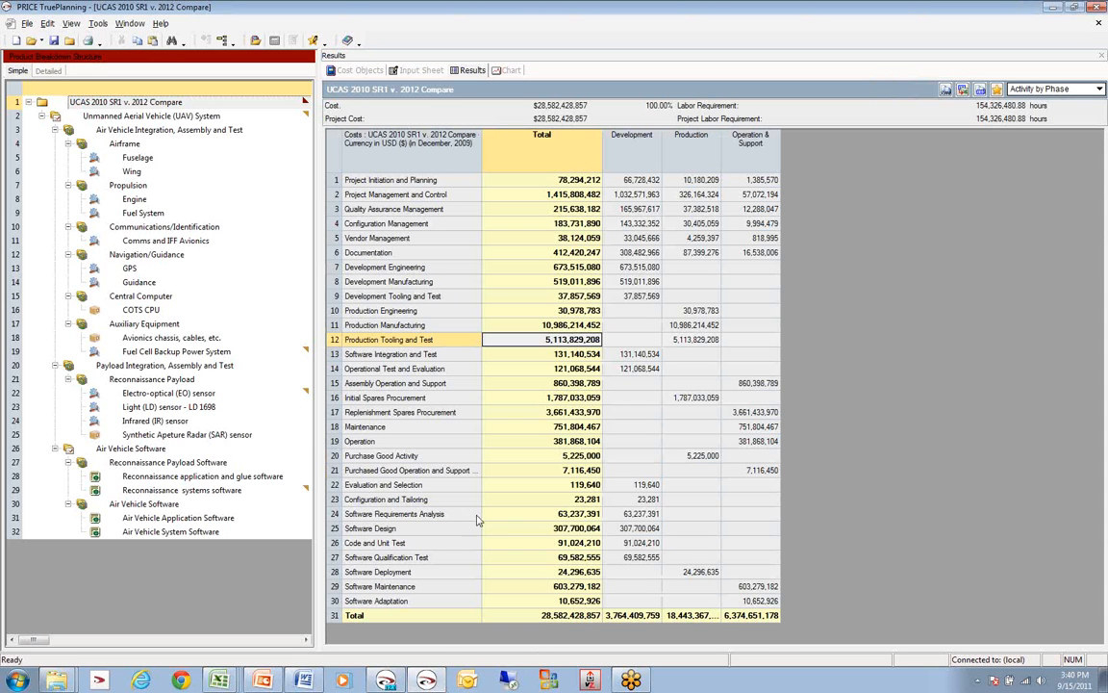
Step: Compare the Production Tooling and Test cost in the older TruePlanning version with the same activity in TruePlanning 12.1
left_click(690, 342)
left_click(395, 342)
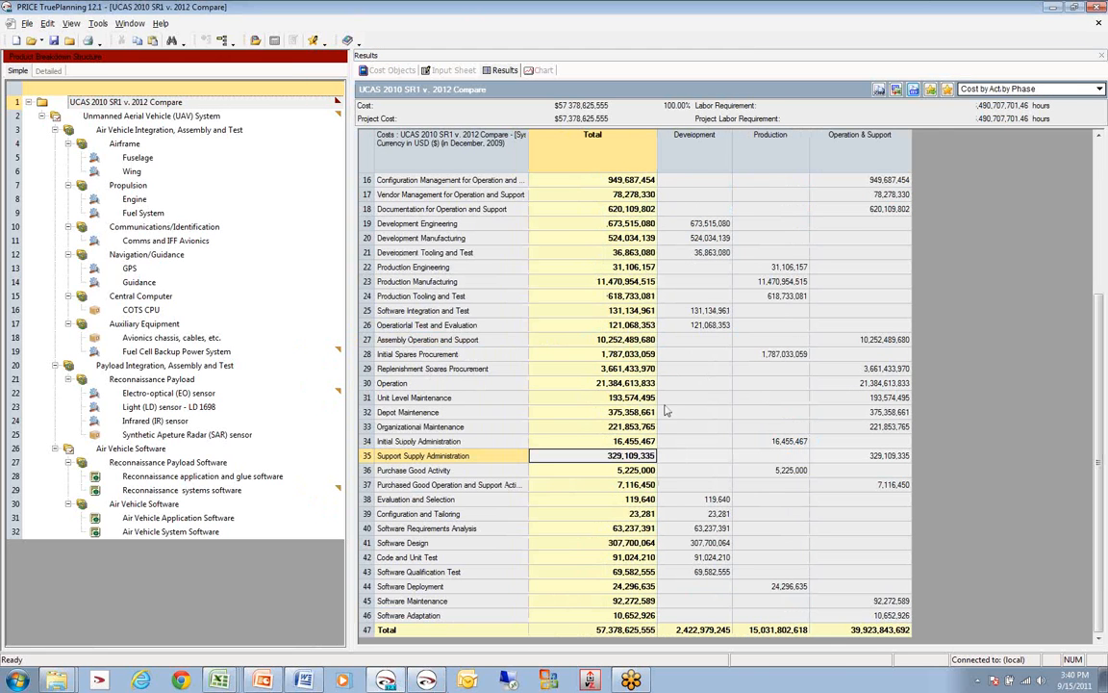
left_click(782, 299)
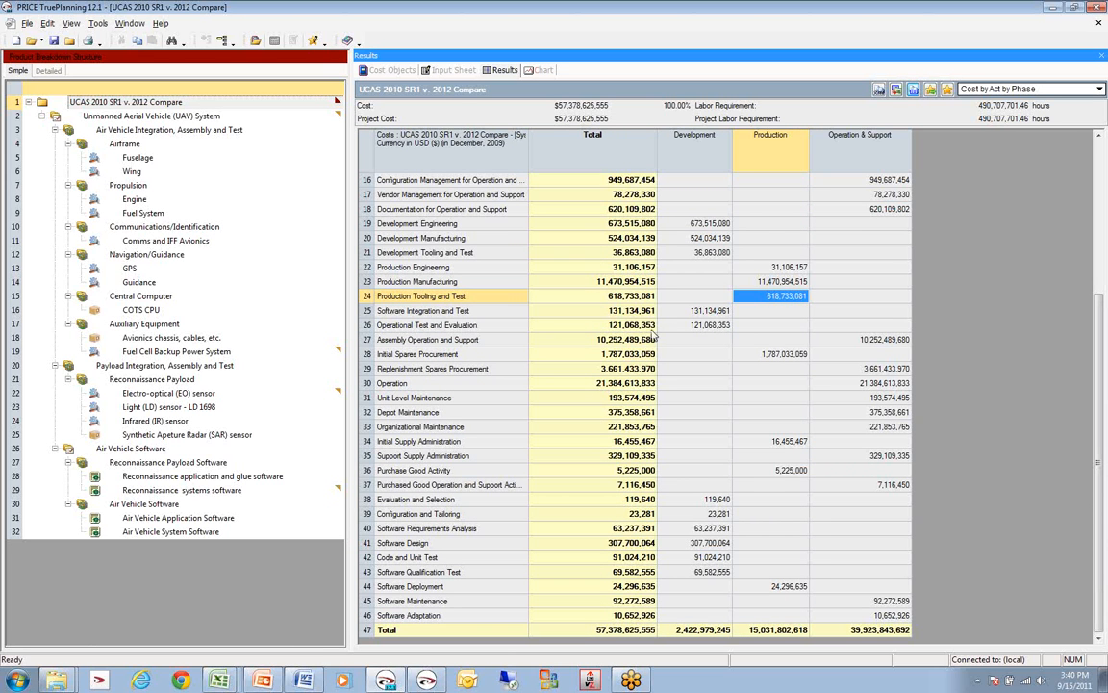
left_click(586, 357)
scroll(587, 358, "up", 5)
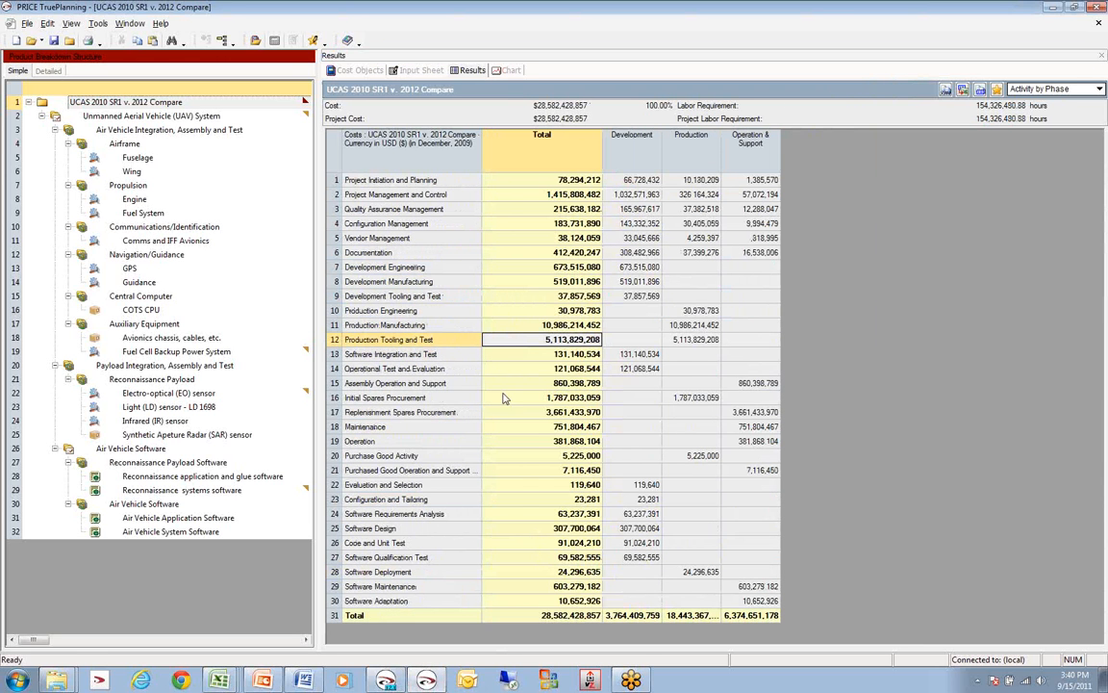
Step: Examine Maintenance and Project Initiation and Planning in the older version, and compare the latter with its phase-specific rows in TruePlanning 12.1
left_click(365, 428)
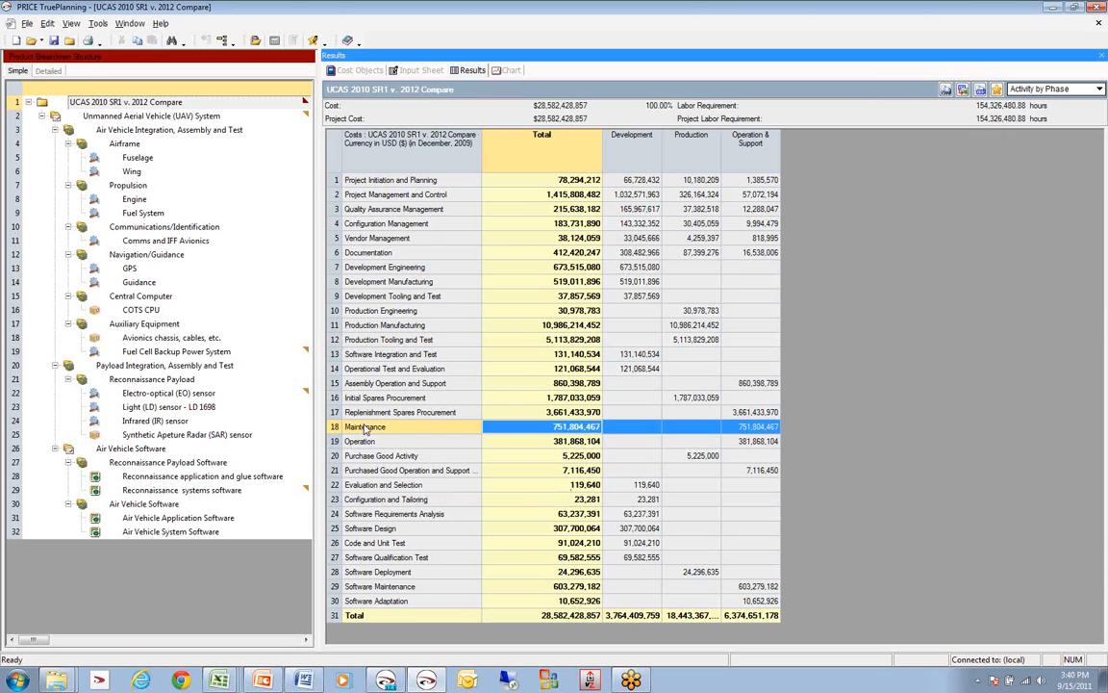
left_click(375, 182)
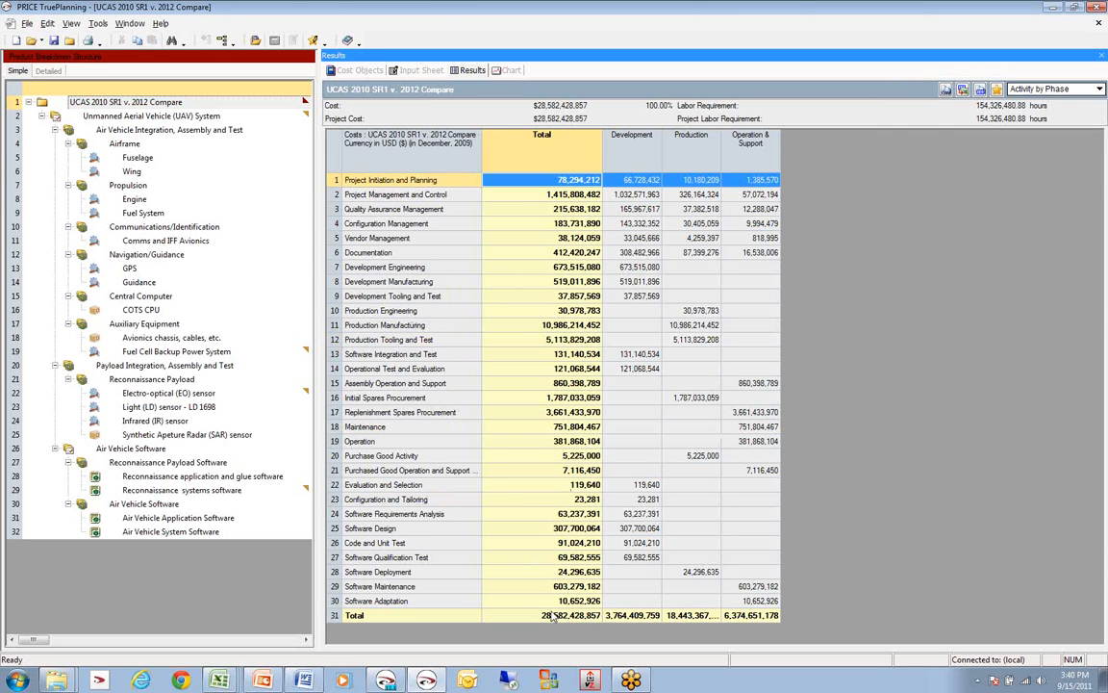
left_click(433, 681)
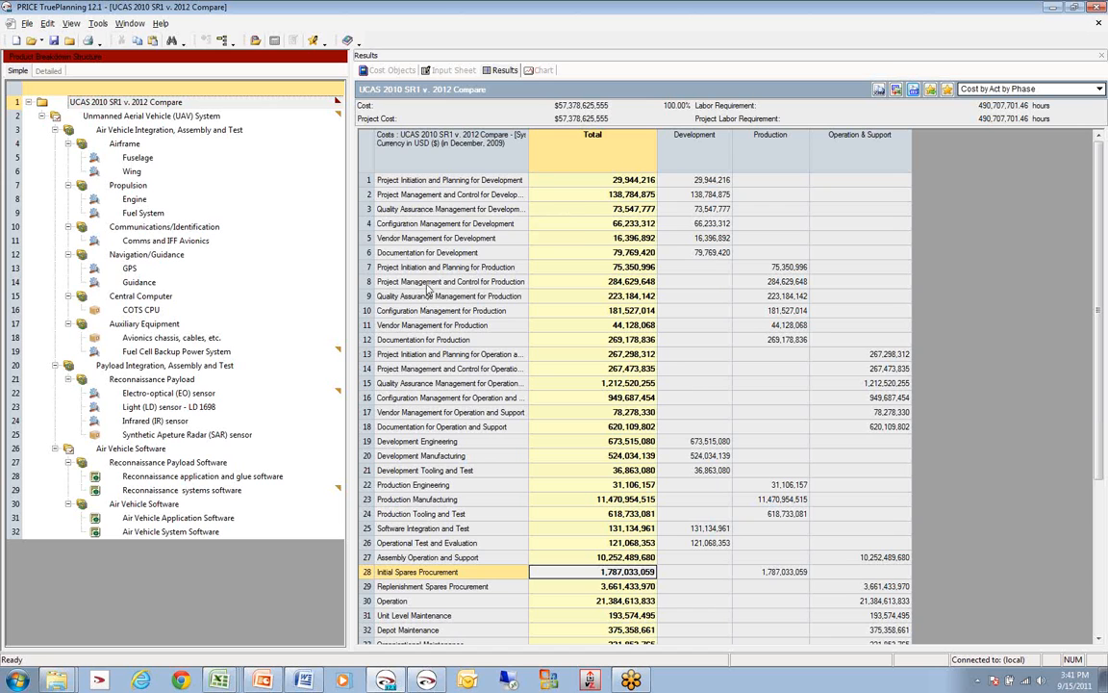
left_click(433, 181)
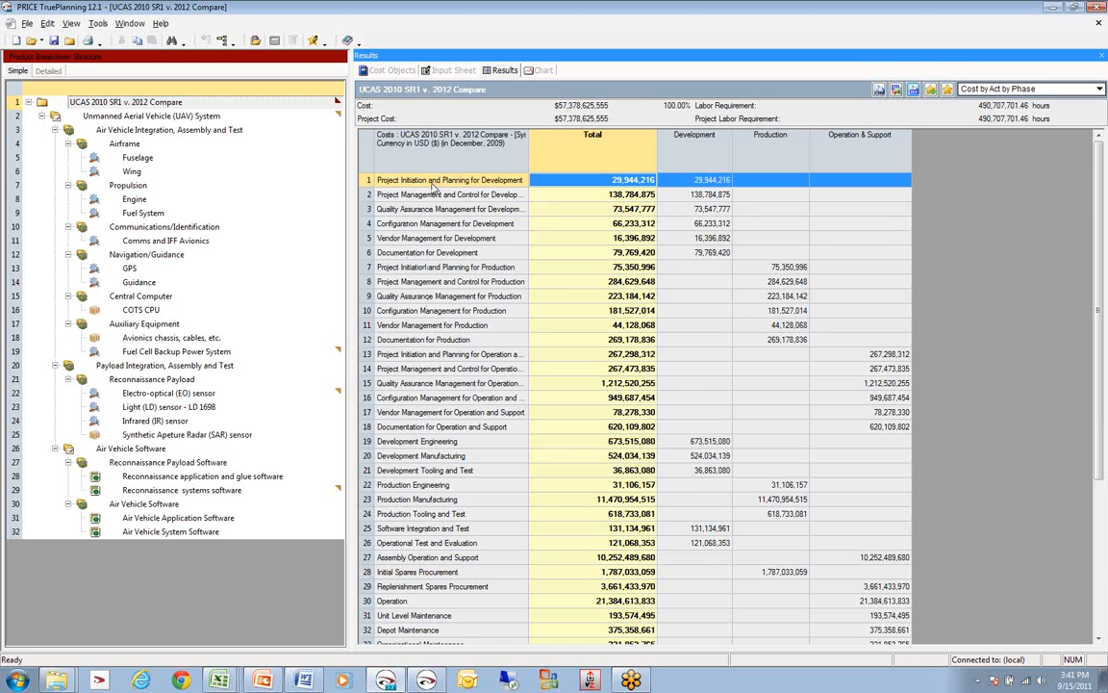
left_click(430, 268)
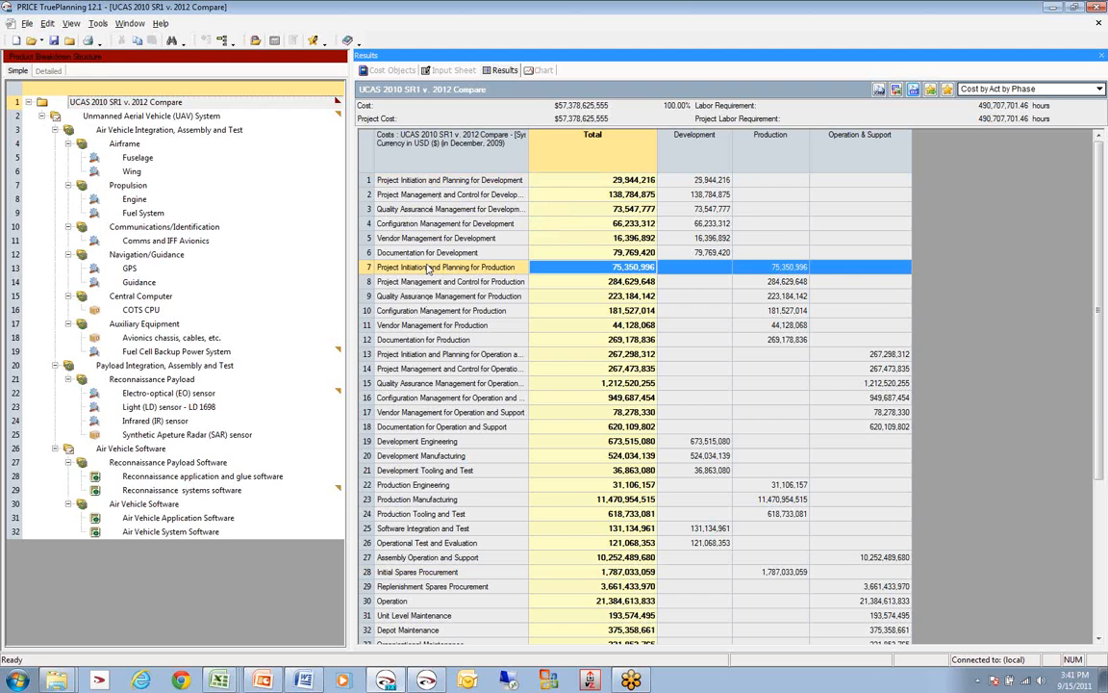
left_click(433, 355)
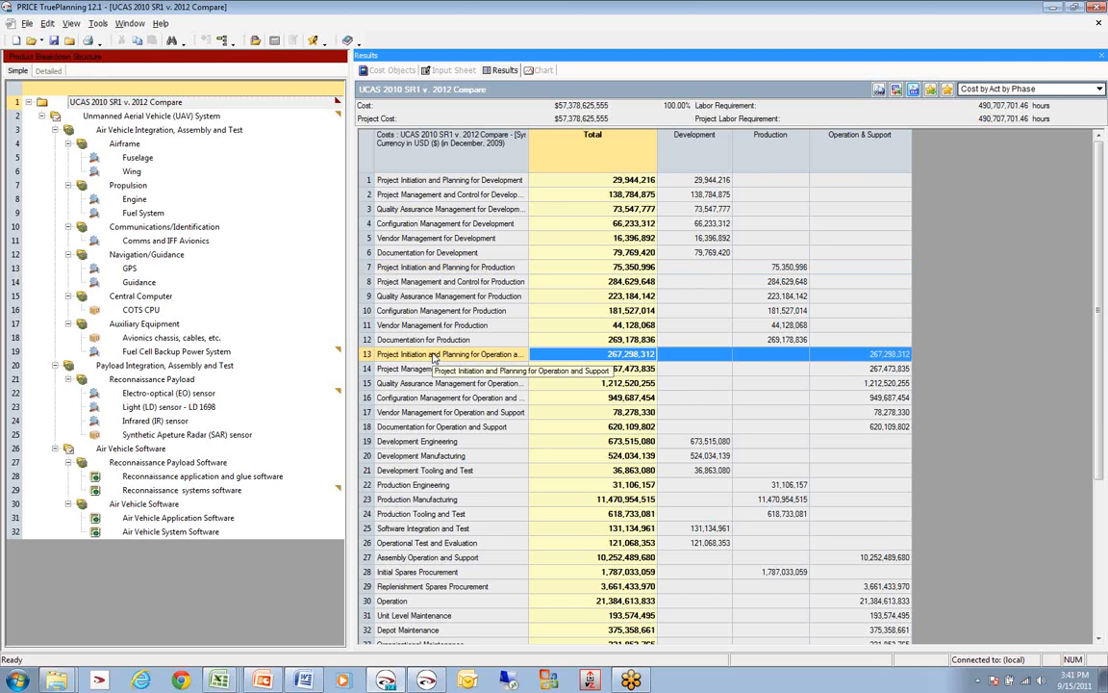
left_click(433, 485)
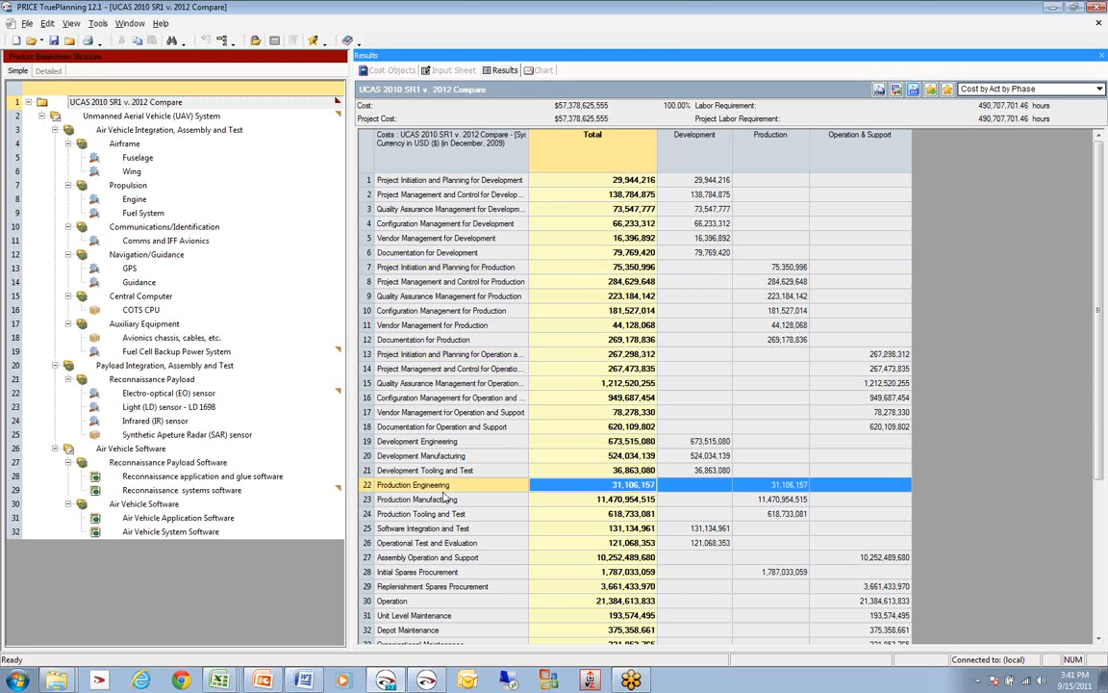
Step: Examine the Unit Level, Depot and Organizational Maintenance cost rows in the activity results
scroll(445, 503, "down", 3)
scroll(446, 501, "down", 2)
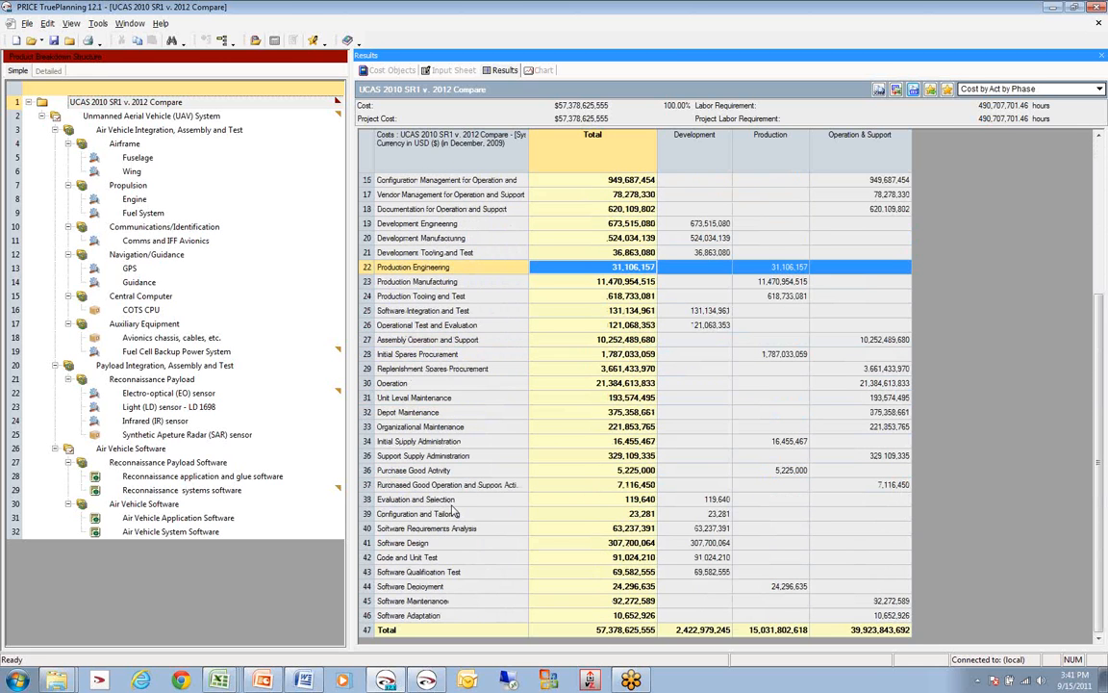
left_click(398, 398)
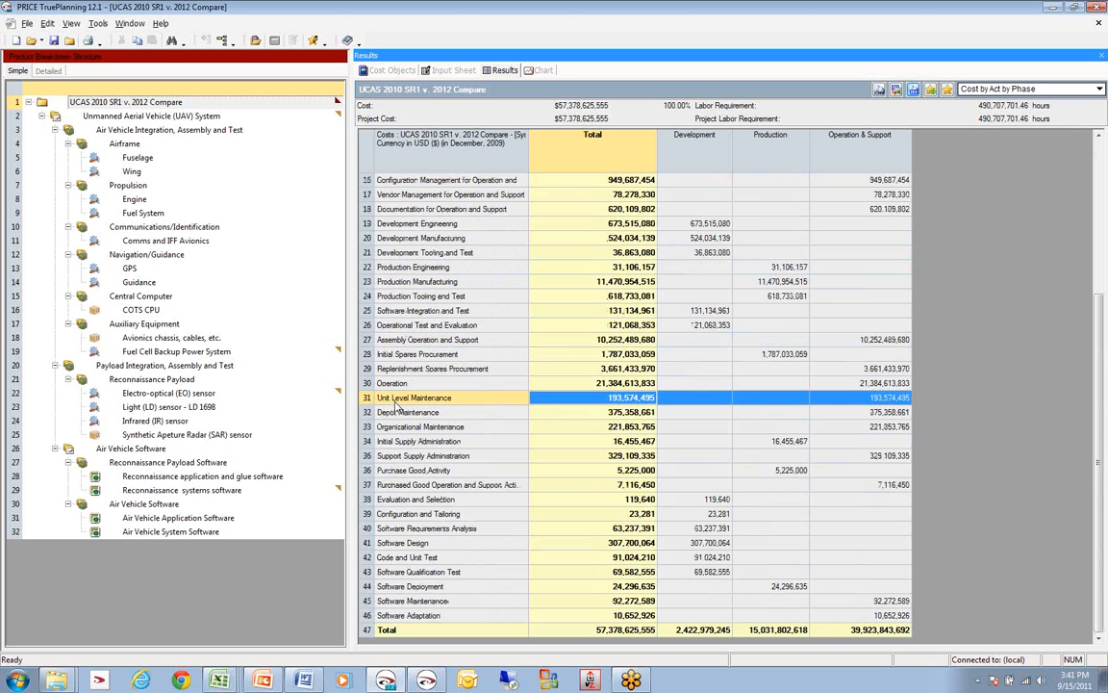
left_click(396, 413)
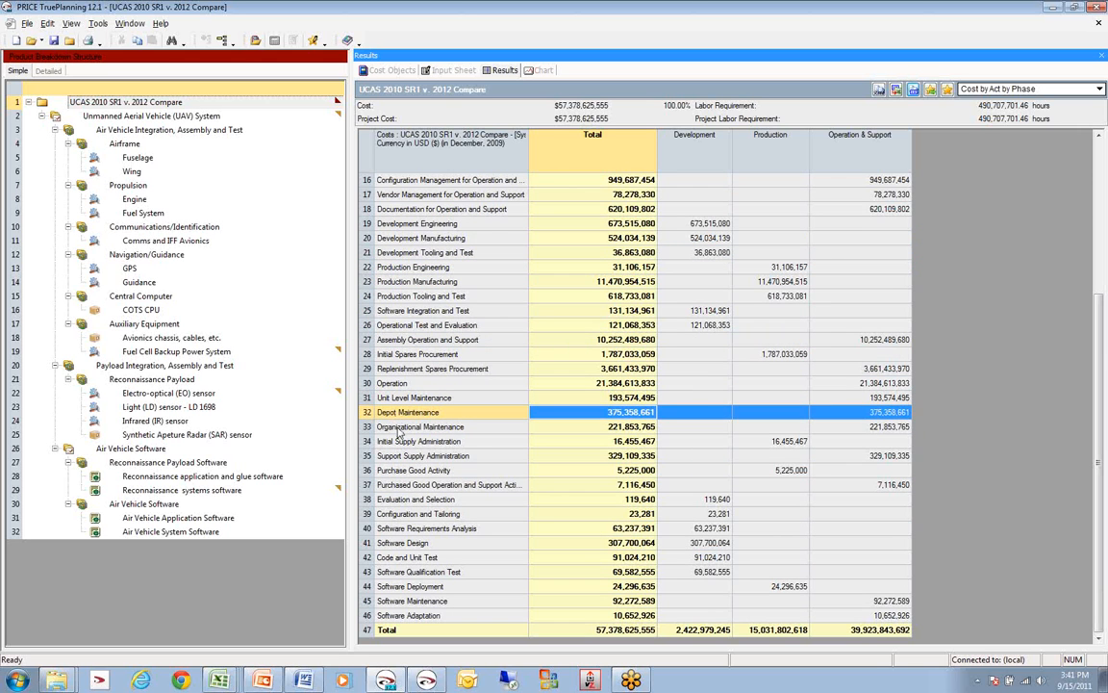
left_click(399, 431)
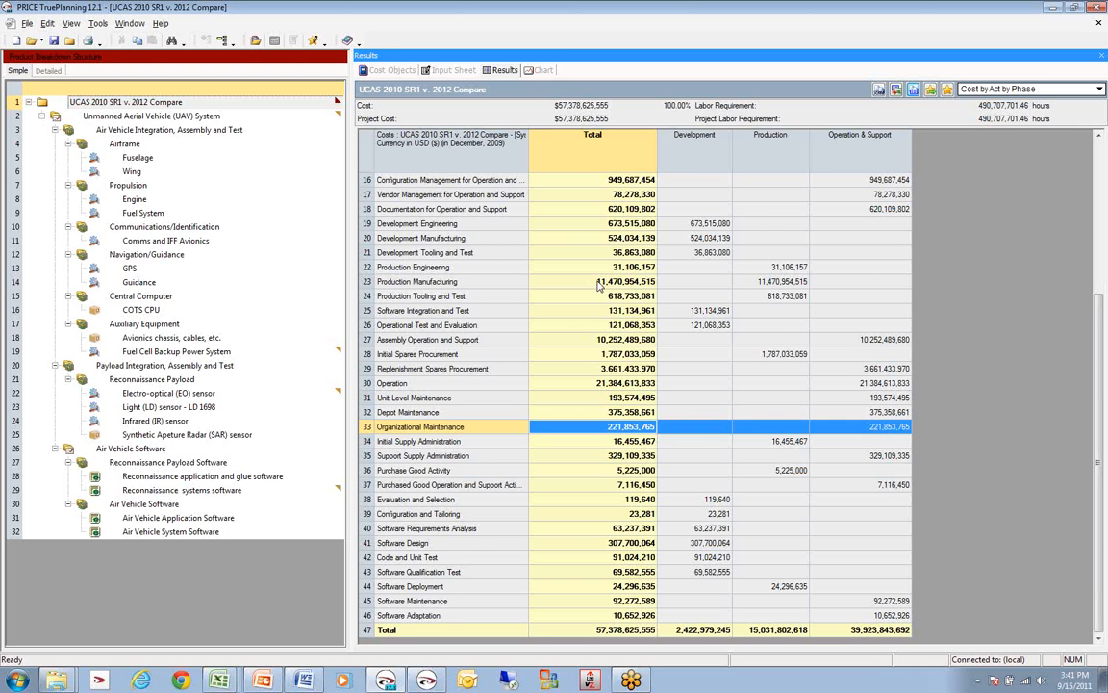
scroll(598, 284, "up", 5)
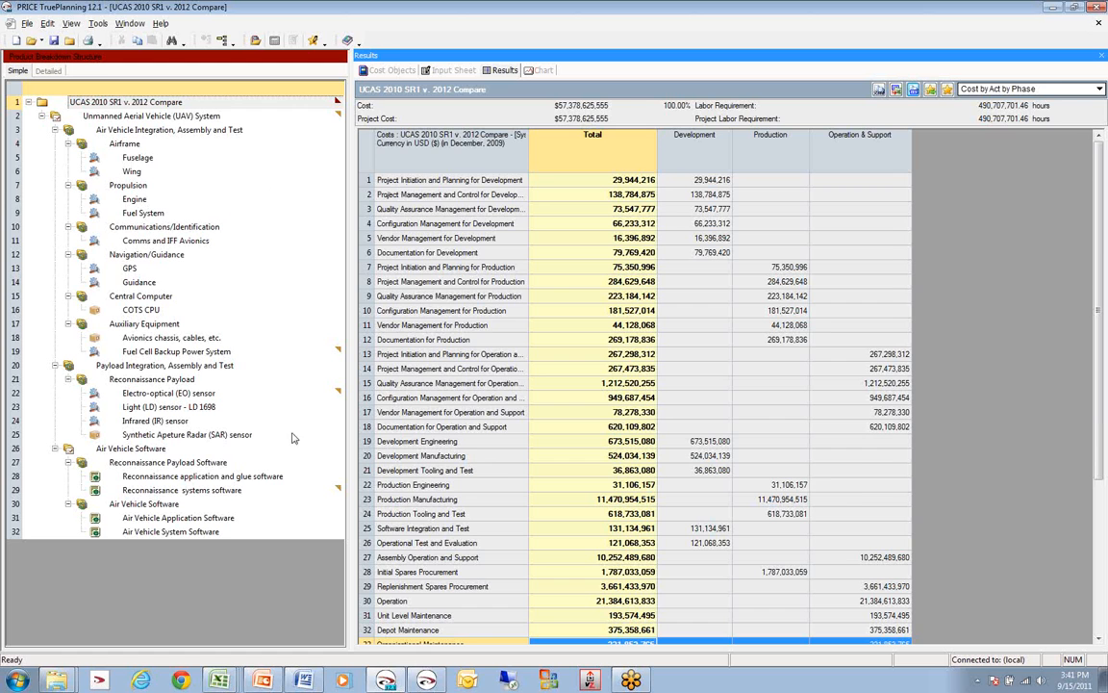
Step: Add a Total Ownership Cost object from the Systems cost objects directly under the UCAS 2010 SR1 v. 2012 Compare project
left_click(386, 681)
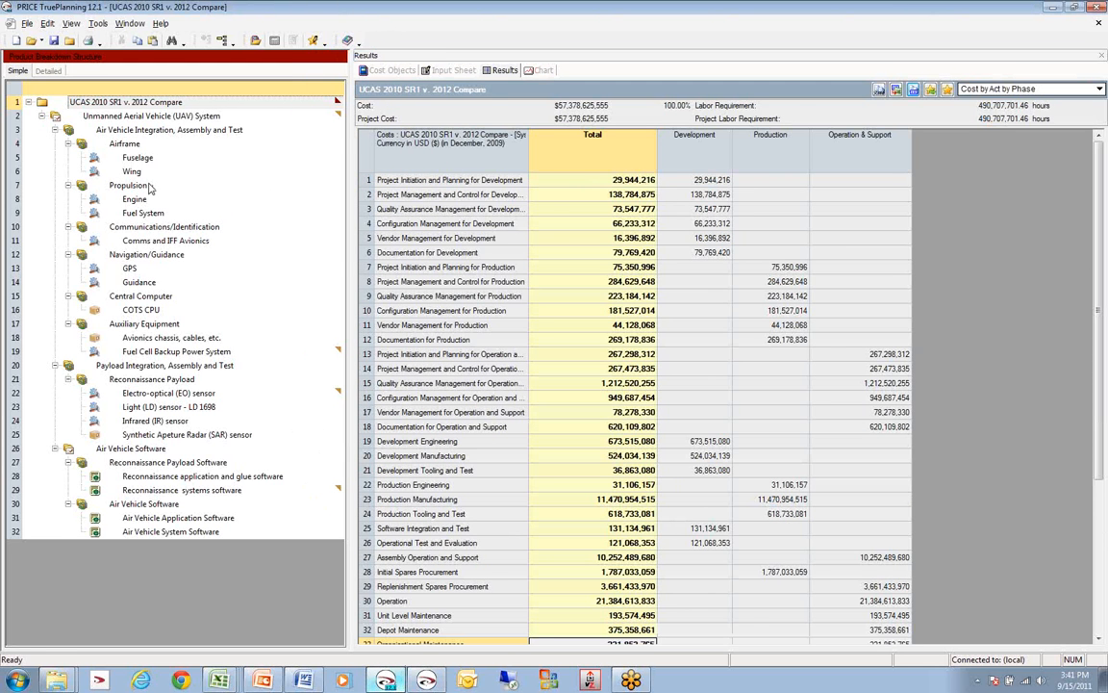
left_click(364, 70)
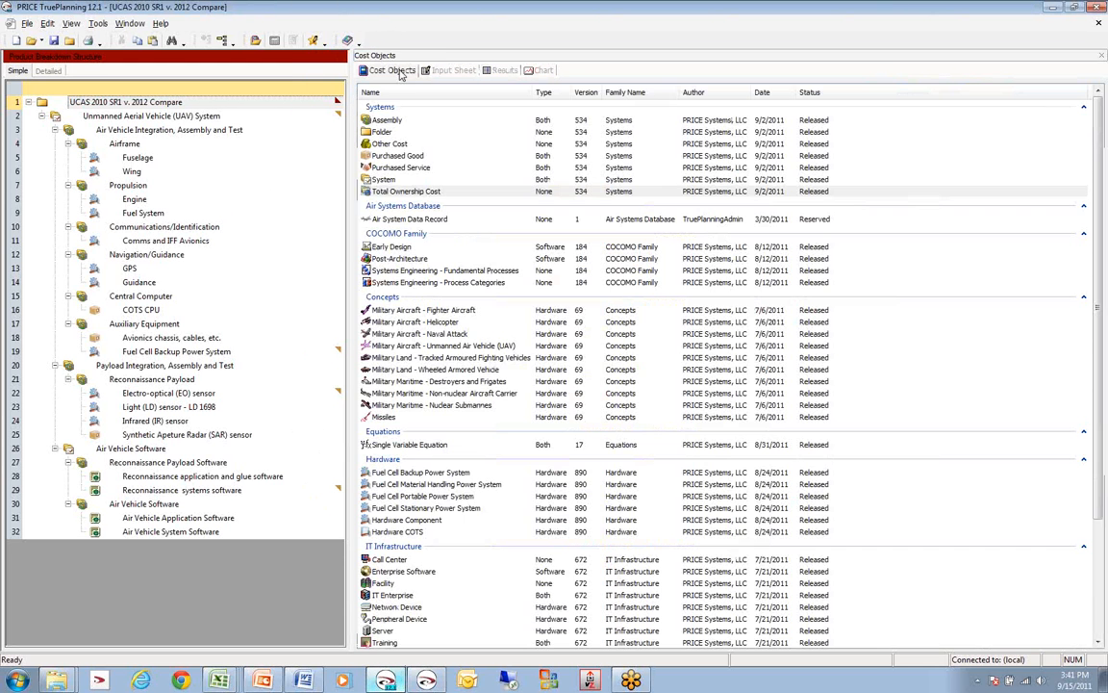
left_click(415, 191)
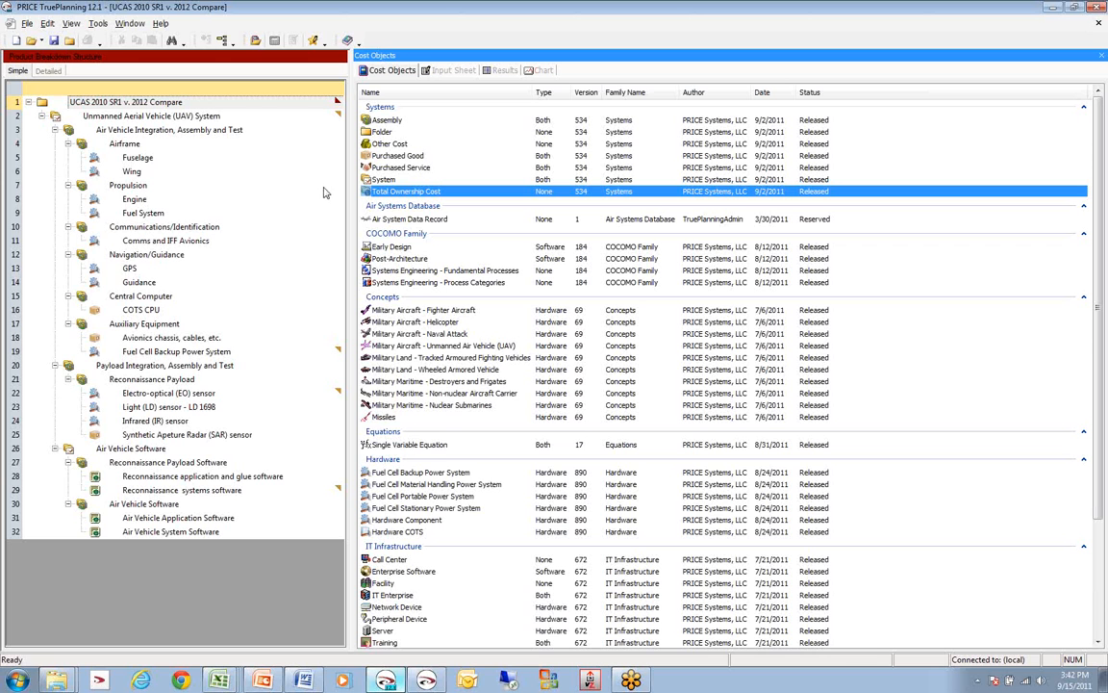
left_click_drag(385, 191, 154, 115)
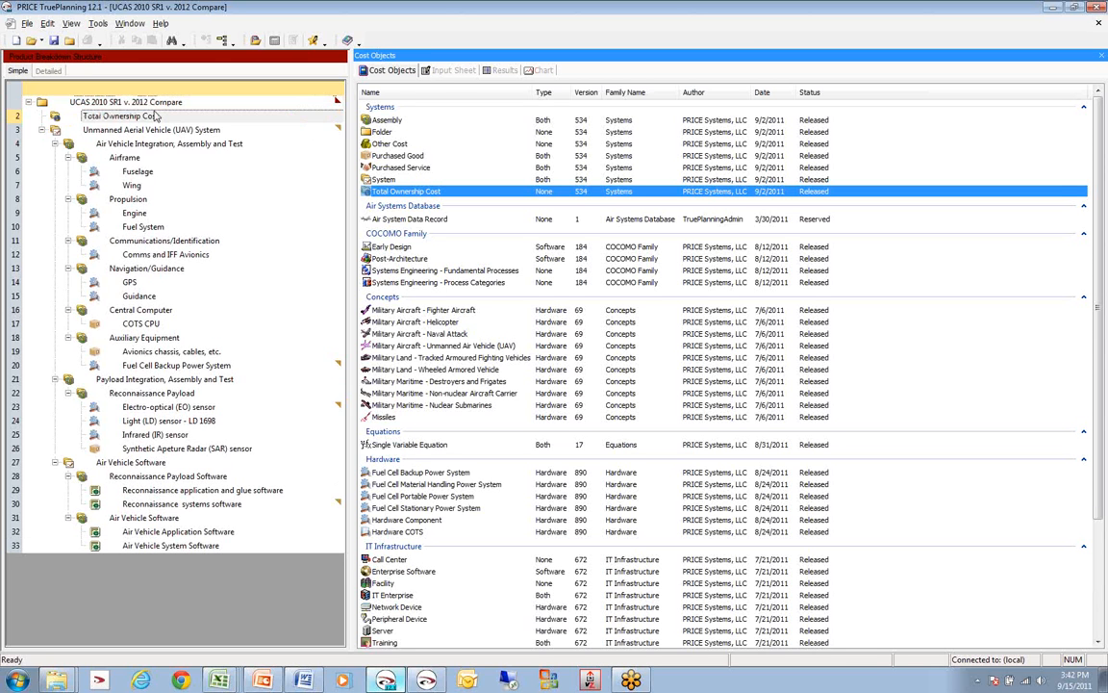
Step: Nest the Unmanned Aerial Vehicle (UAV) System under Total Ownership Cost and expand the whole product breakdown structure
left_click(56, 131)
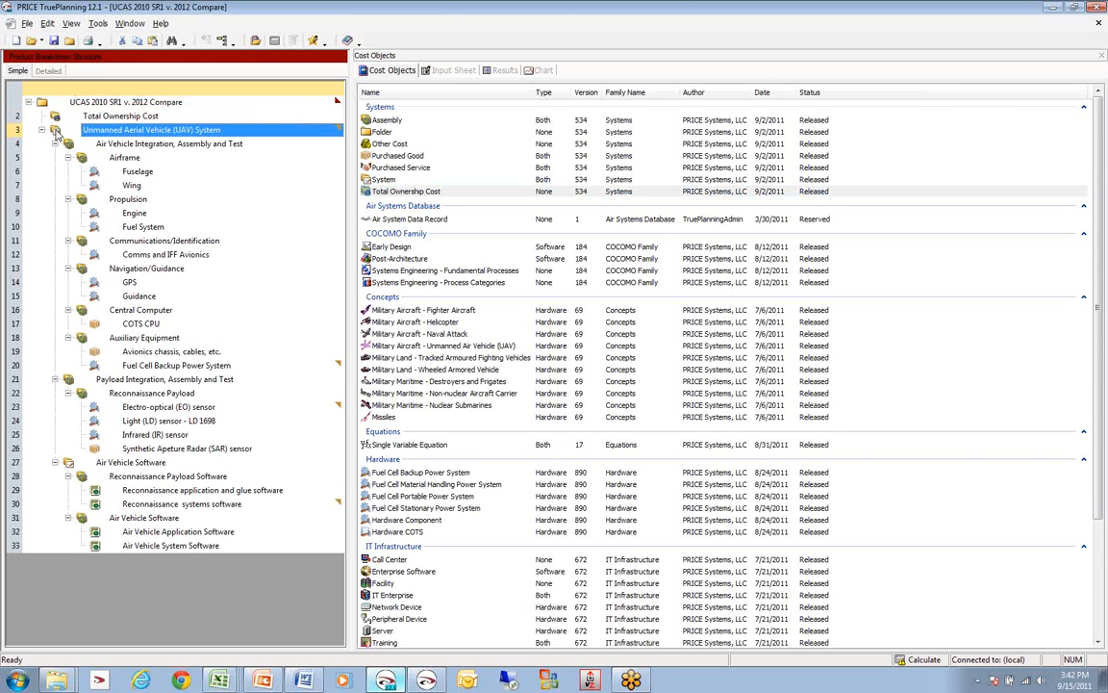
left_click(104, 119, "shift")
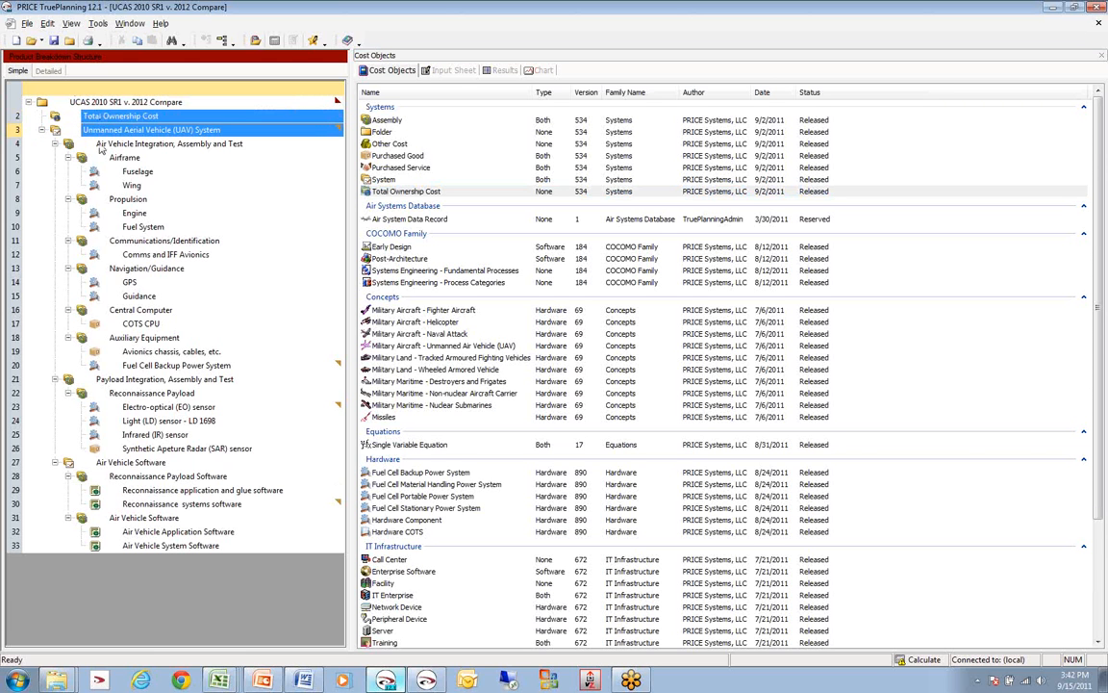
left_click(114, 159)
left_click(59, 133)
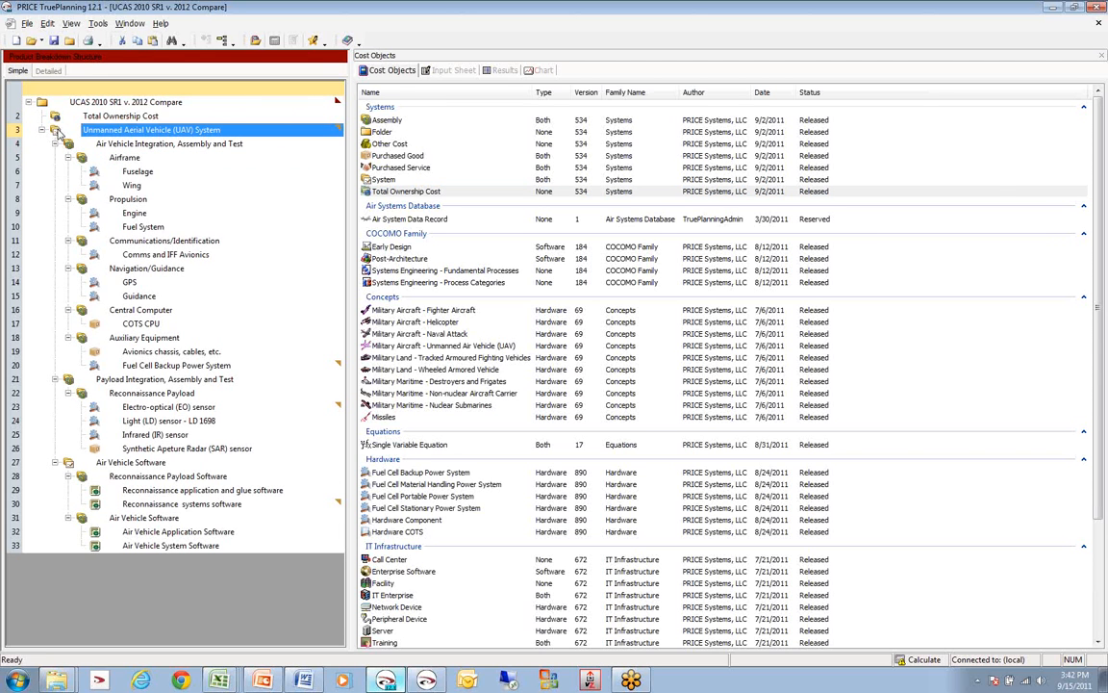
left_click(106, 118, "shift")
left_click_drag(105, 122, 97, 117)
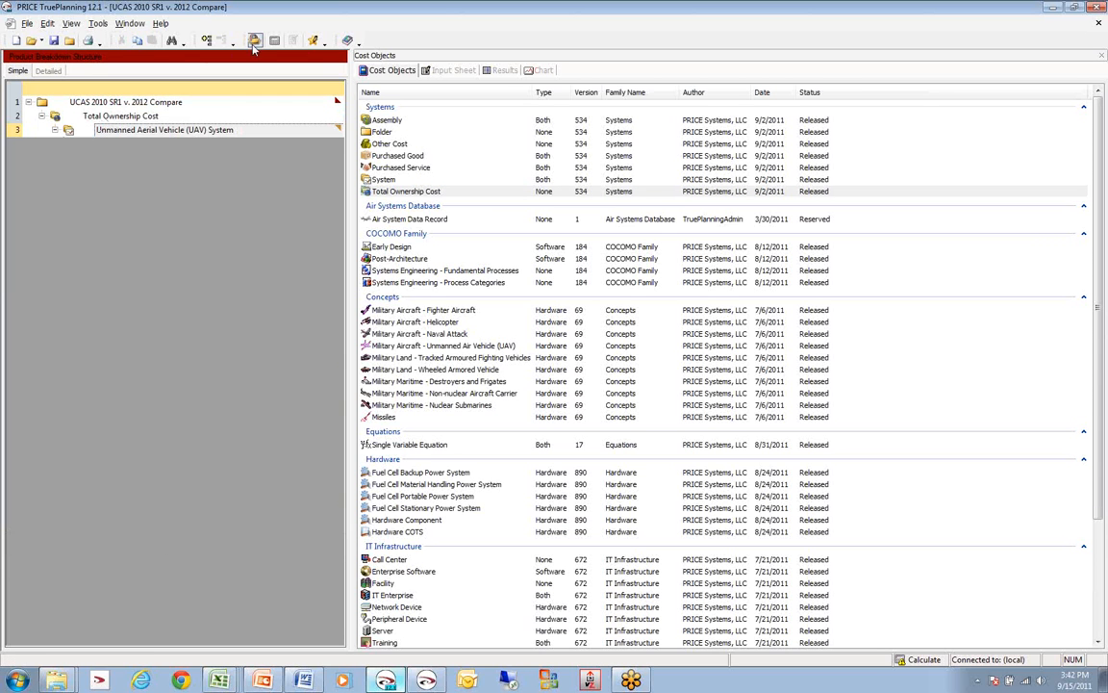
left_click(208, 42)
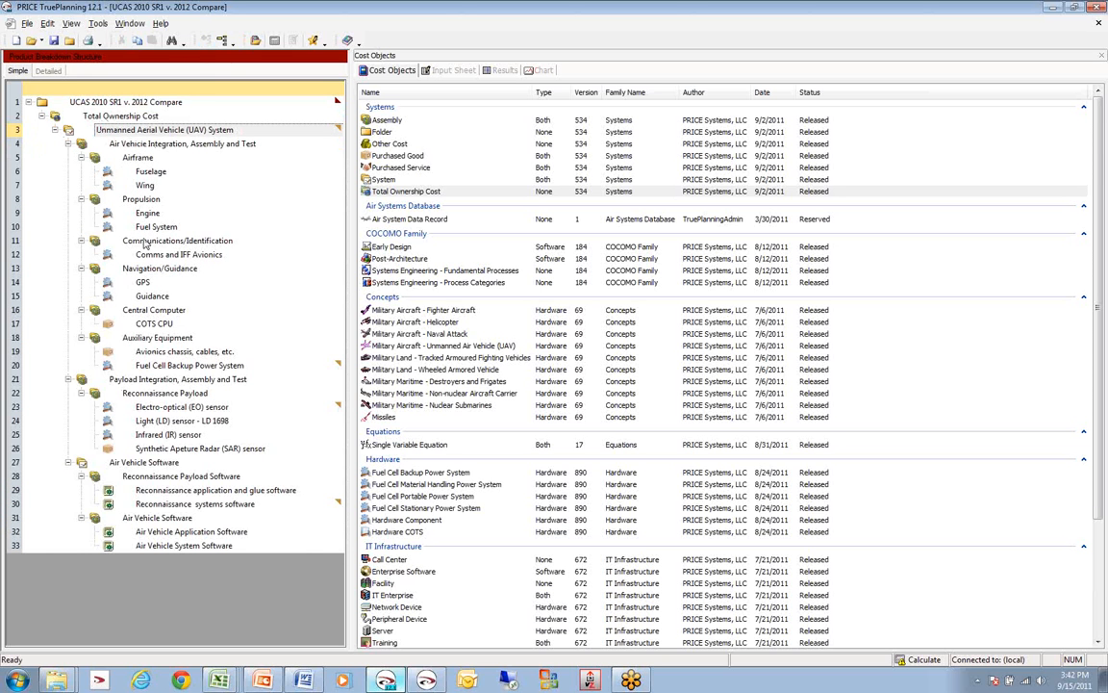
Step: Open the Total Ownership Cost input sheet and review its Development, Production, and Operation and Maintenance inputs
left_click(130, 112)
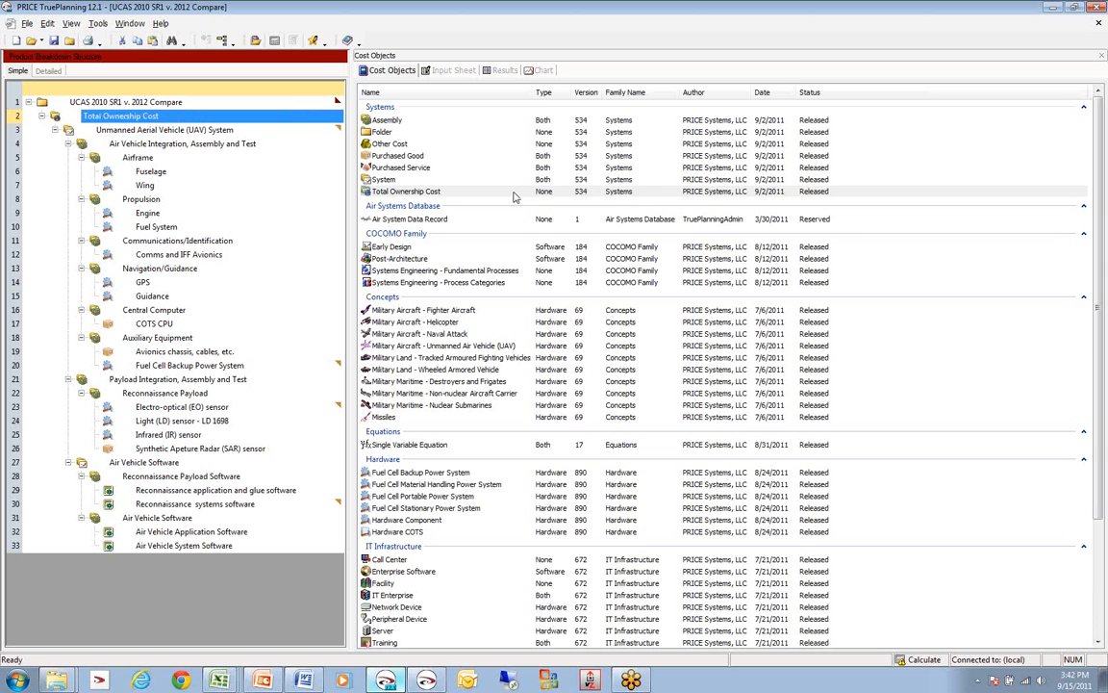
left_click(452, 71)
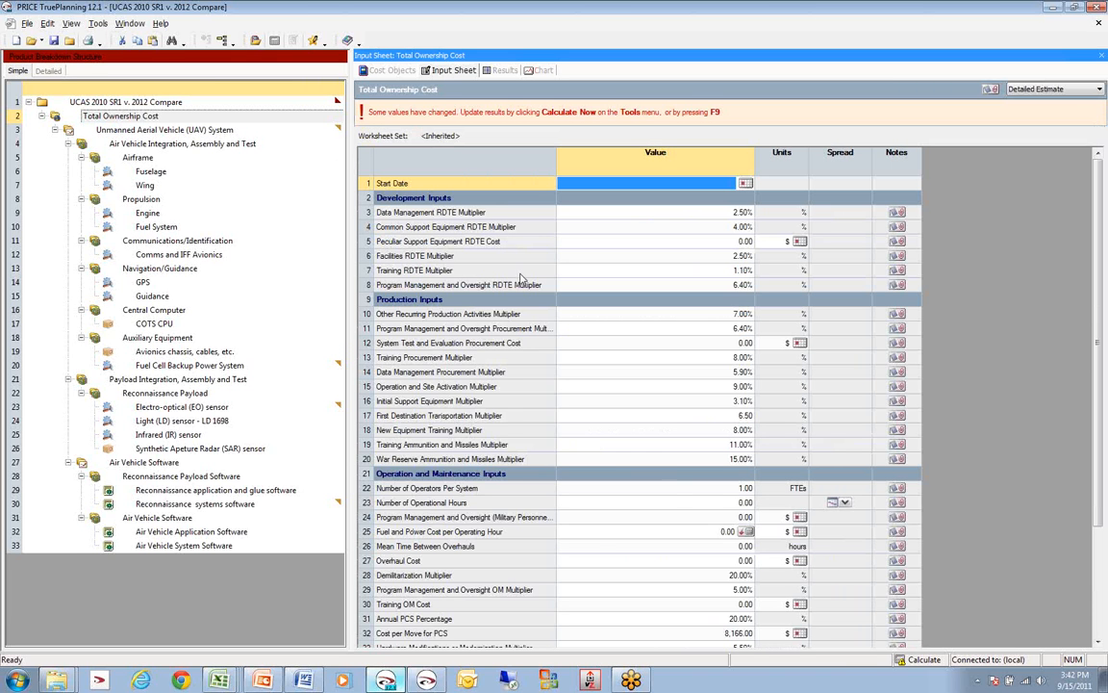
scroll(564, 419, "down", 3)
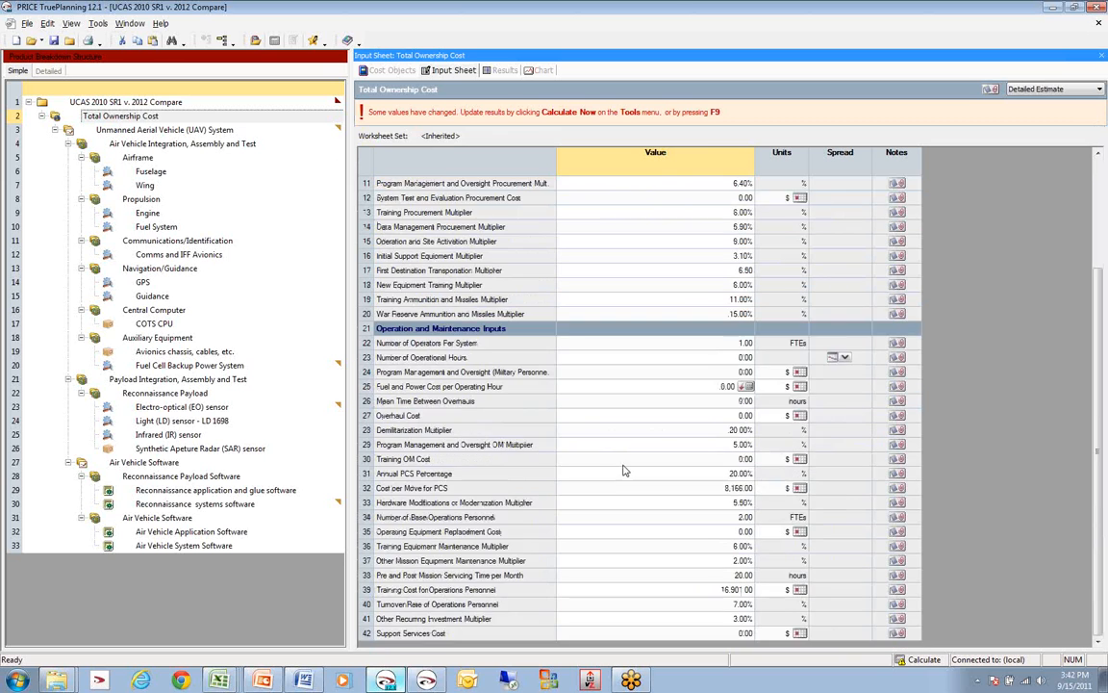
Step: Review the Total Ownership Cost results by activity and phase, and view its cost chart by fiscal year
scroll(630, 476, "up", 3)
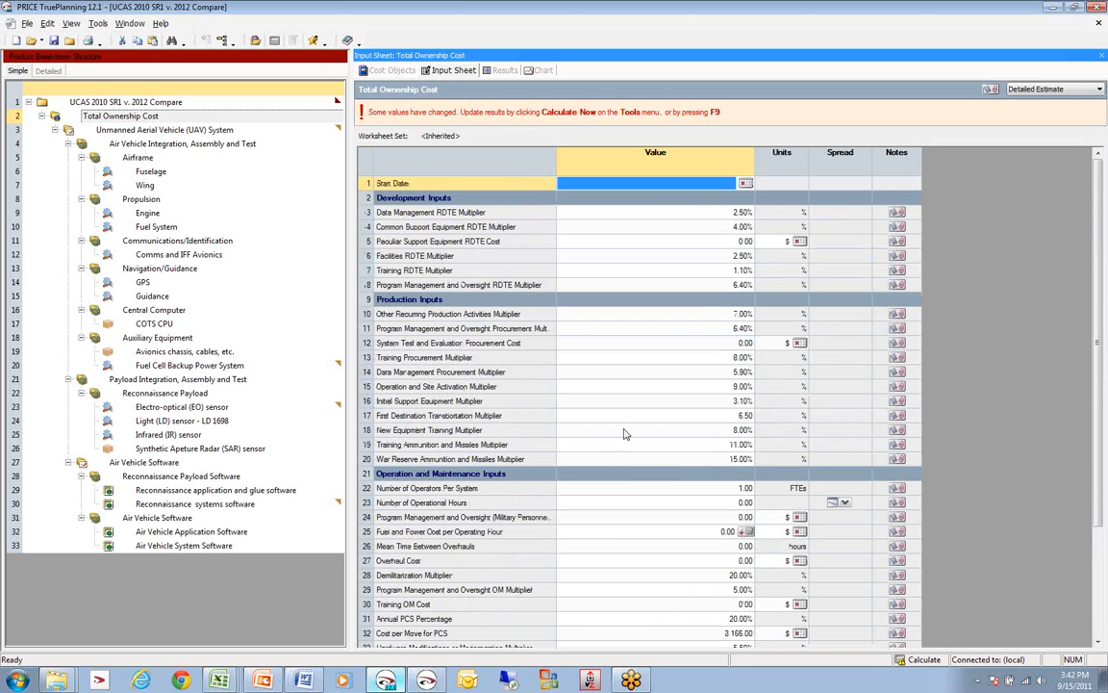
left_click(498, 72)
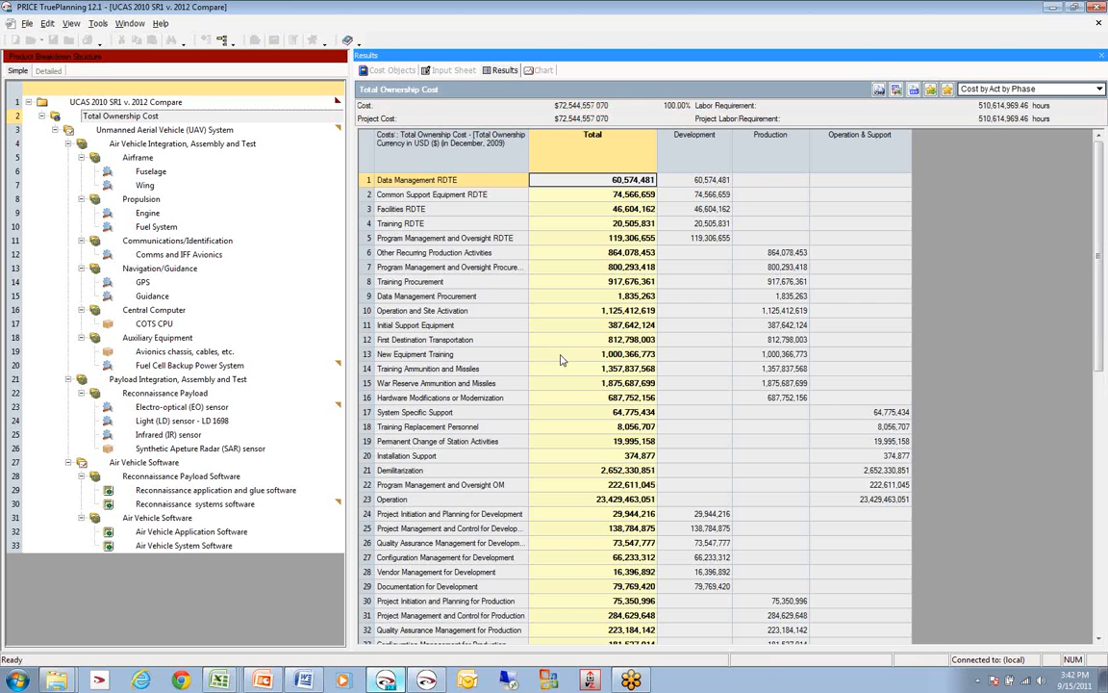
left_click(508, 325)
scroll(515, 342, "down", 12)
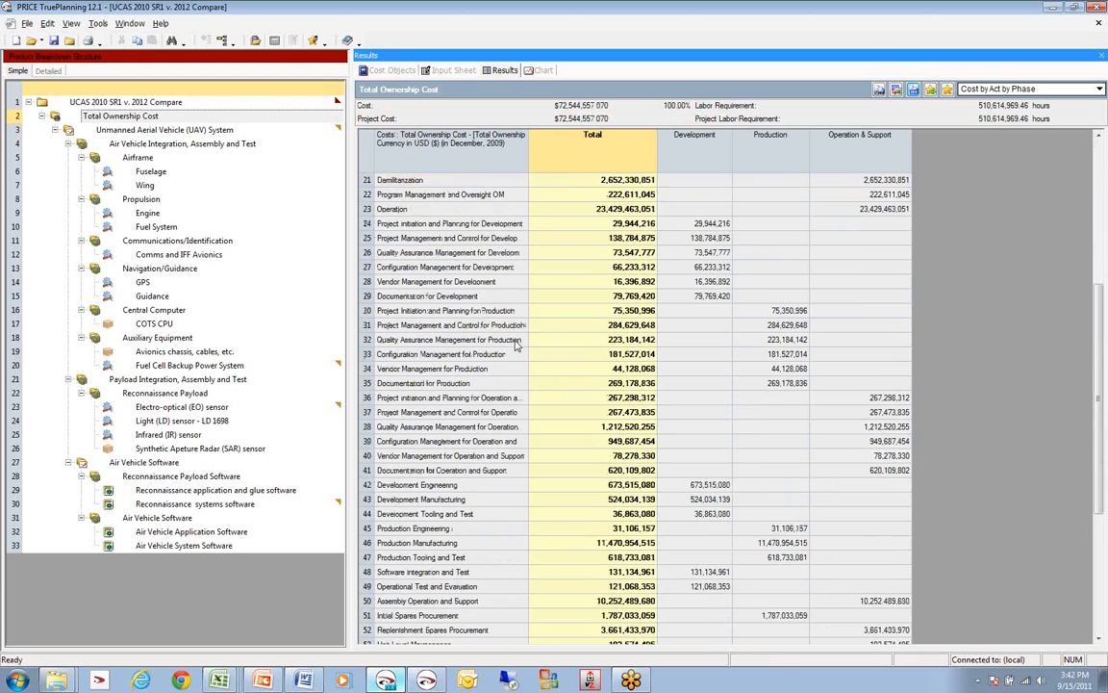
scroll(515, 346, "up", 10)
scroll(515, 346, "up", 3)
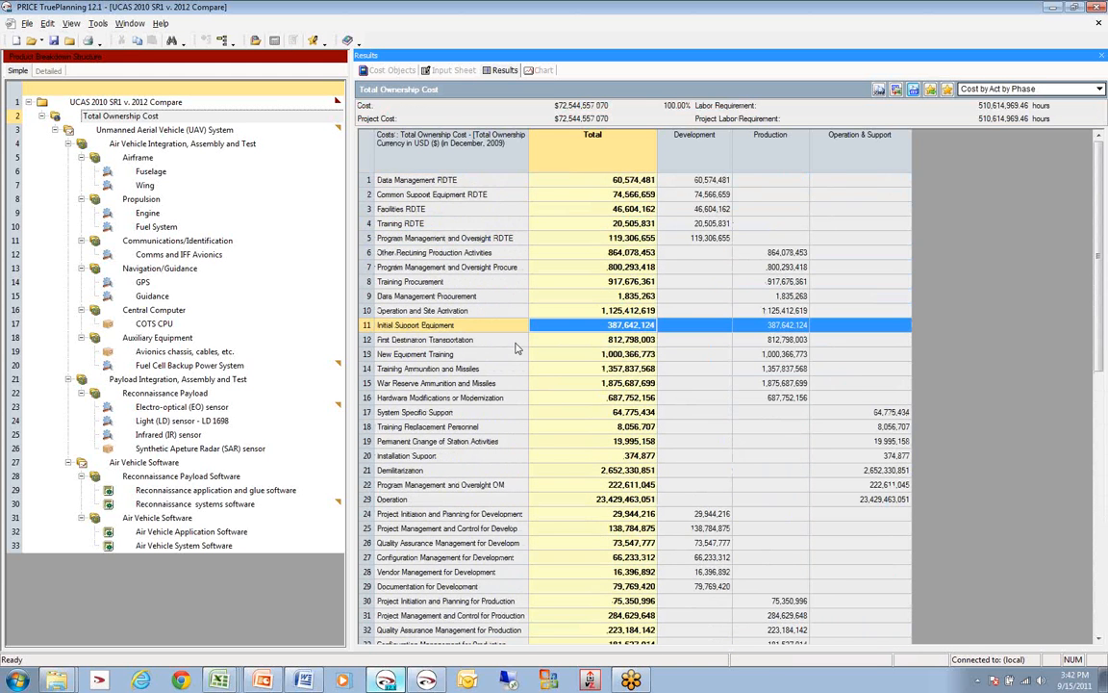
left_click(541, 70)
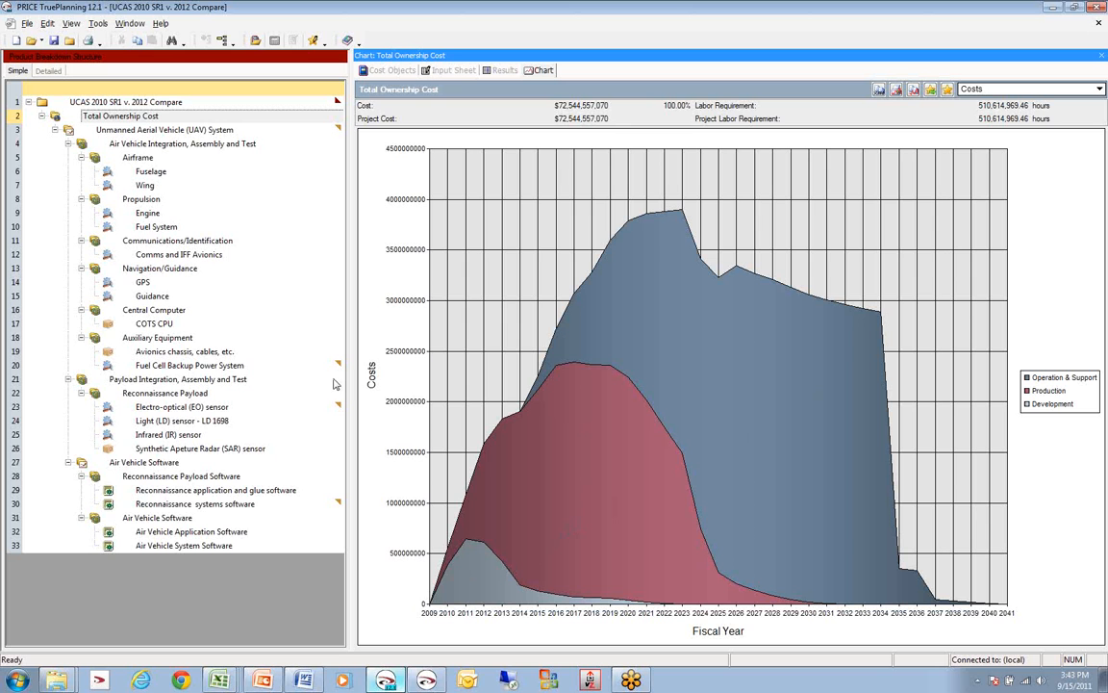
Step: Review the Fuel Cell Backup Power System's cost chart, input sheet, and cost results by activity and phase
left_click(151, 366)
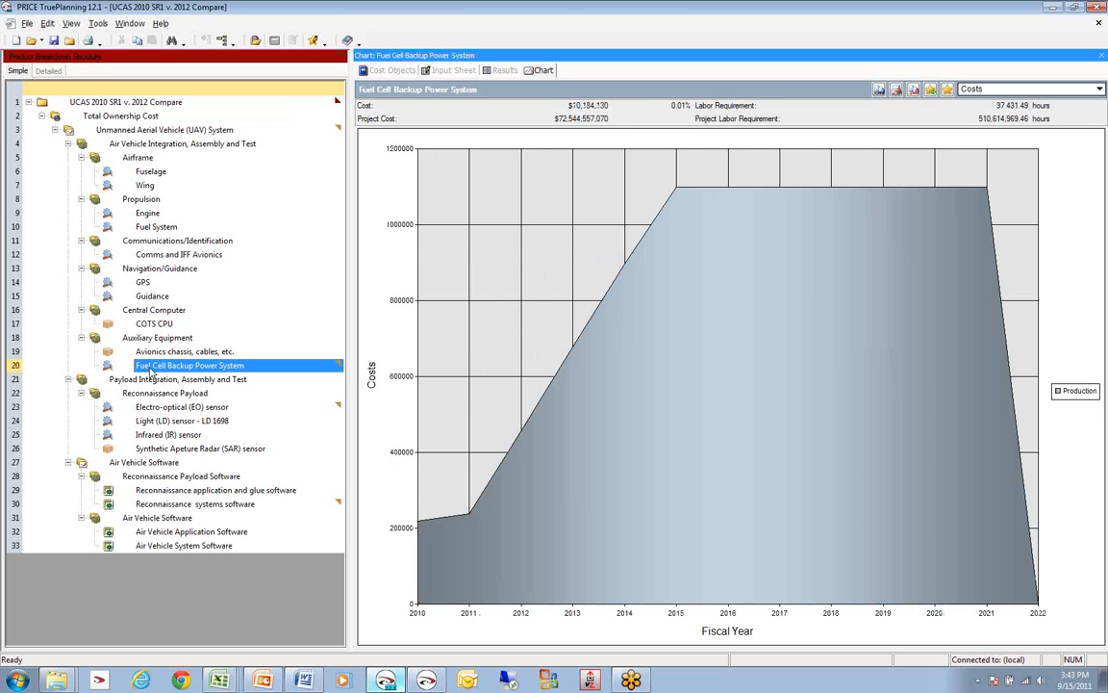
left_click(452, 71)
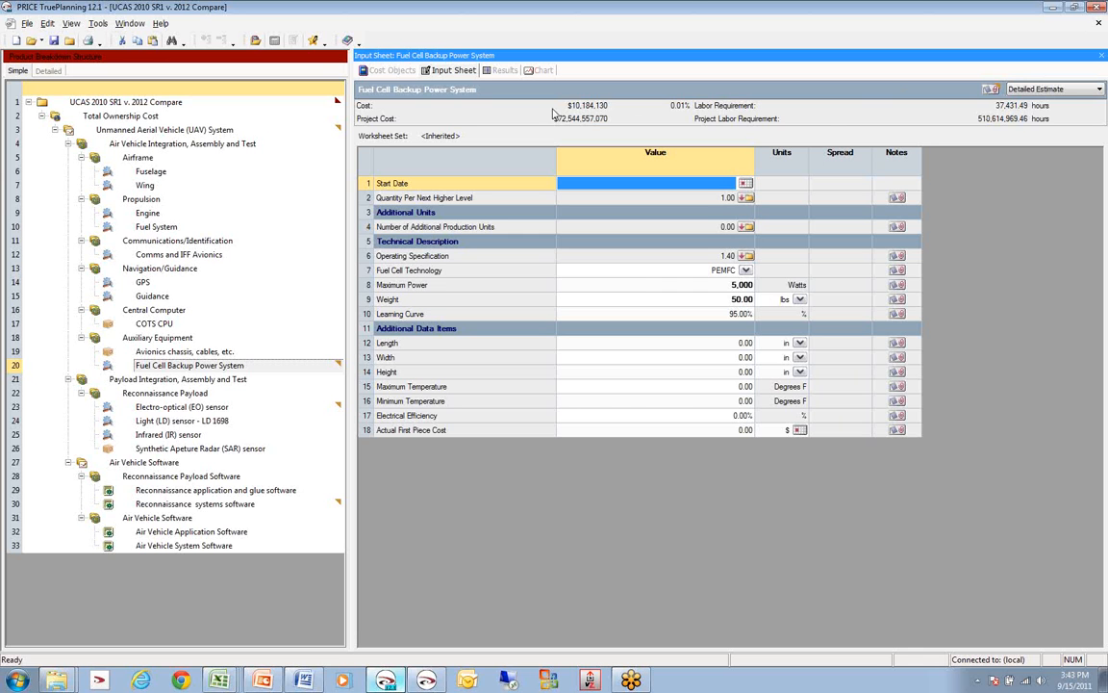
left_click(507, 71)
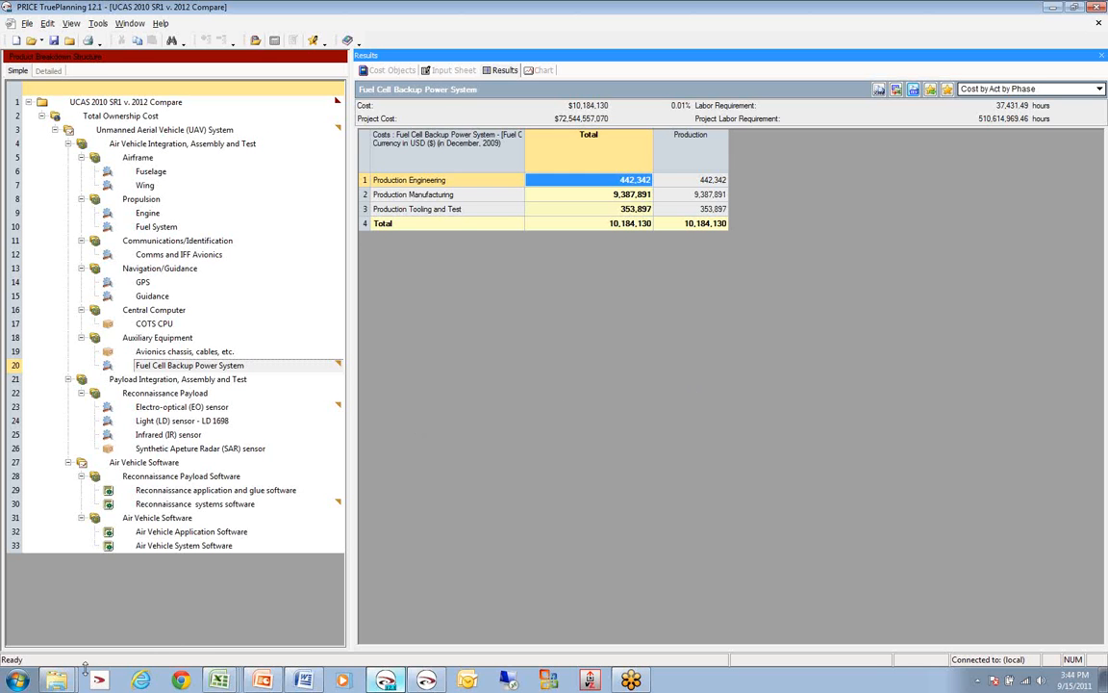
Step: View the Integration Apps TruePlanning 2012 SR1 folder and switch to the TP_Activty Mapper v1.xlsm workbook in Excel
left_click(60, 683)
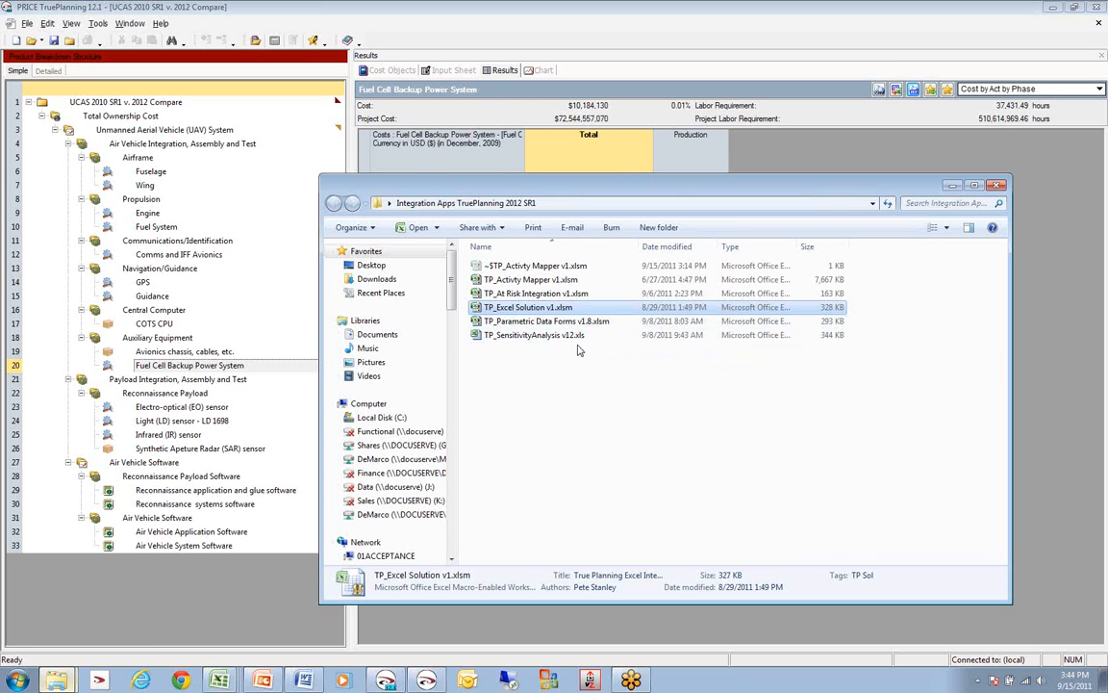
left_click(523, 365)
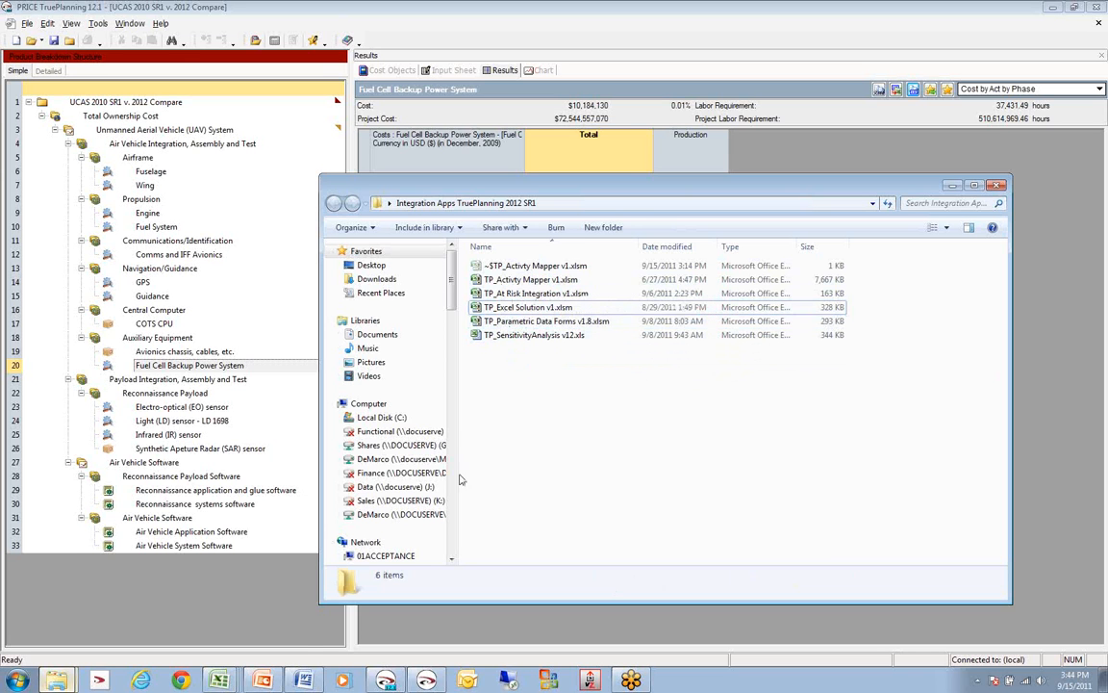
mouse_move(219, 679)
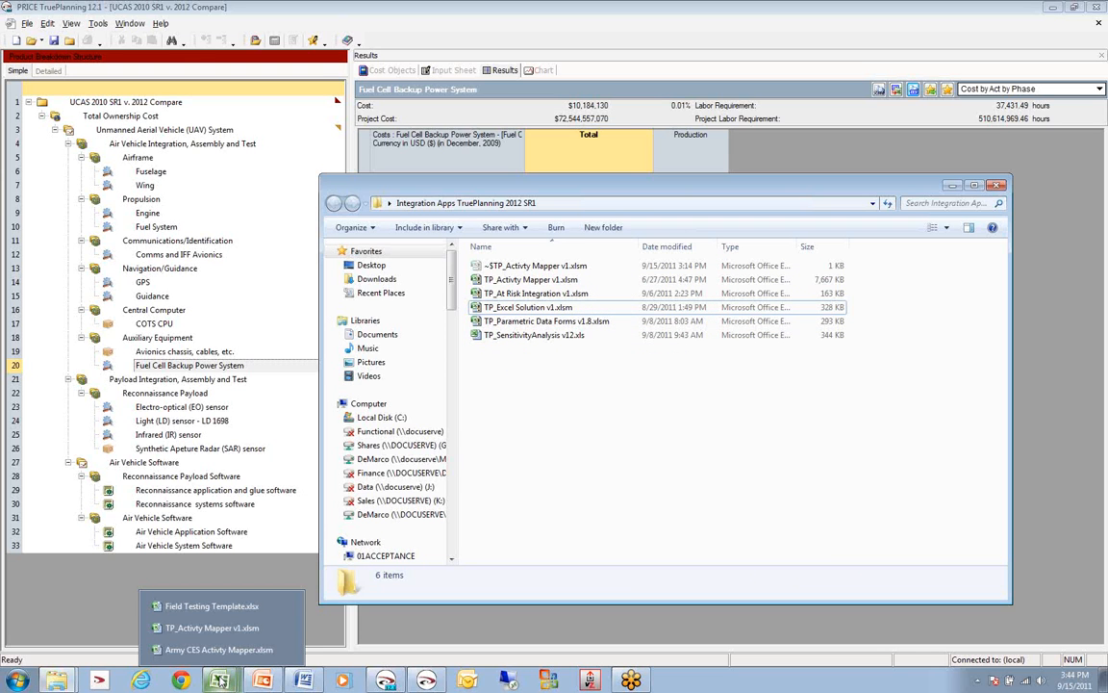
left_click(219, 627)
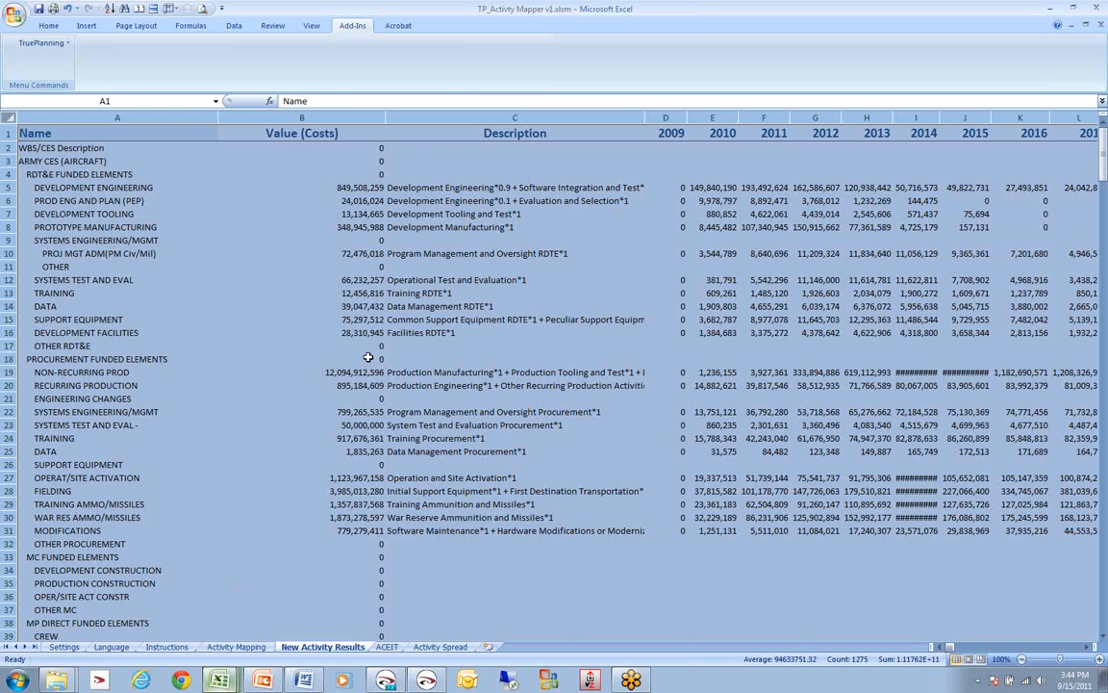
left_click(294, 490)
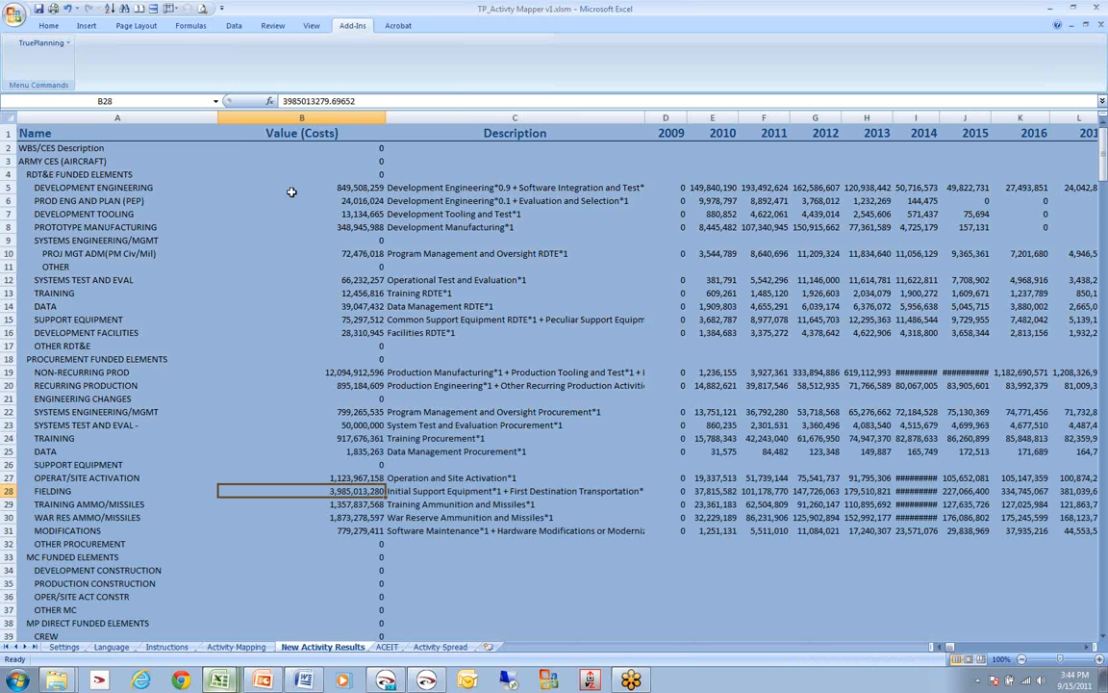
Step: Review the activity mapper's Instructions sheet, its Activity Mapping of TruePlanning activities to Army CES elements, and the TruePlanning add-in commands
left_click(168, 646)
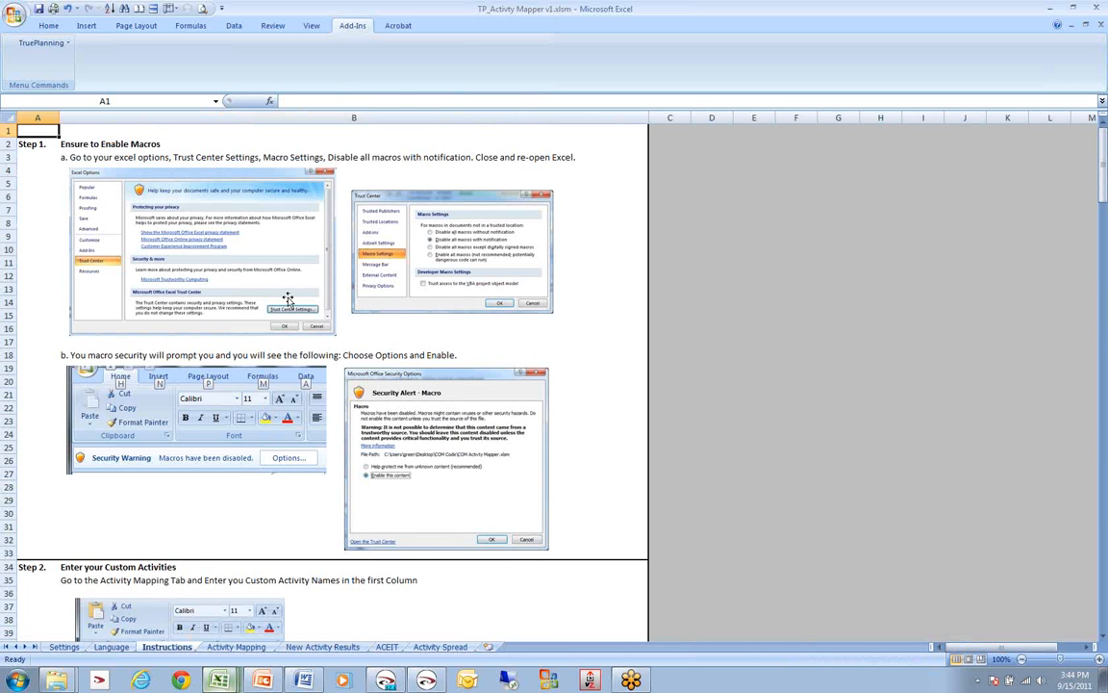
left_click(237, 646)
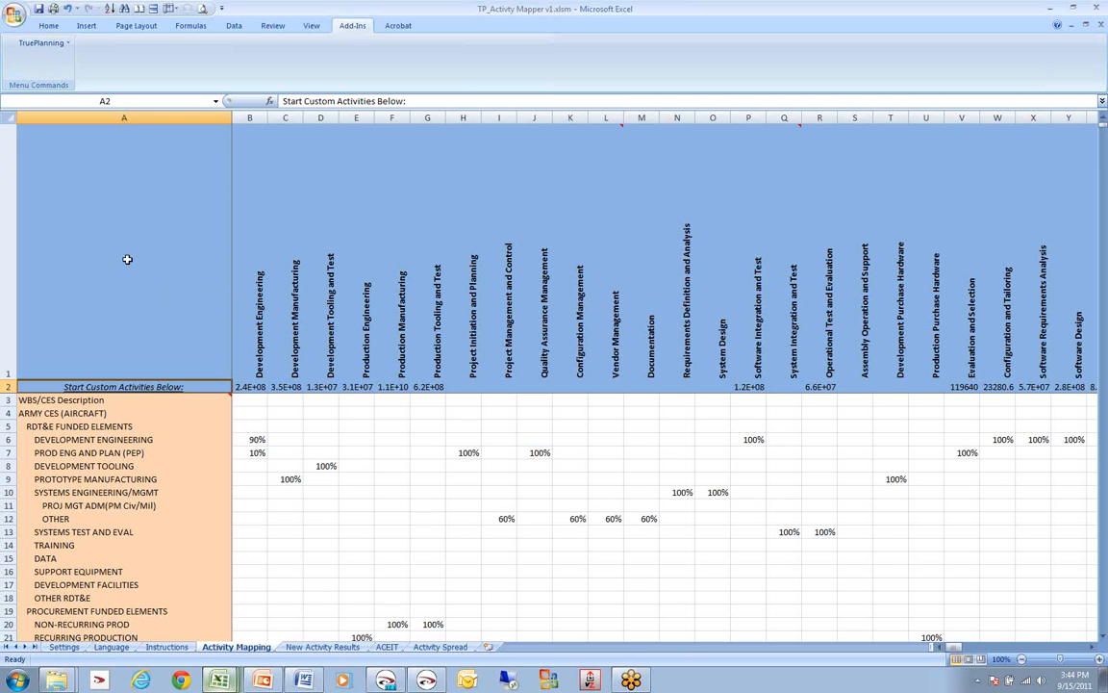
left_click_drag(252, 289, 969, 323)
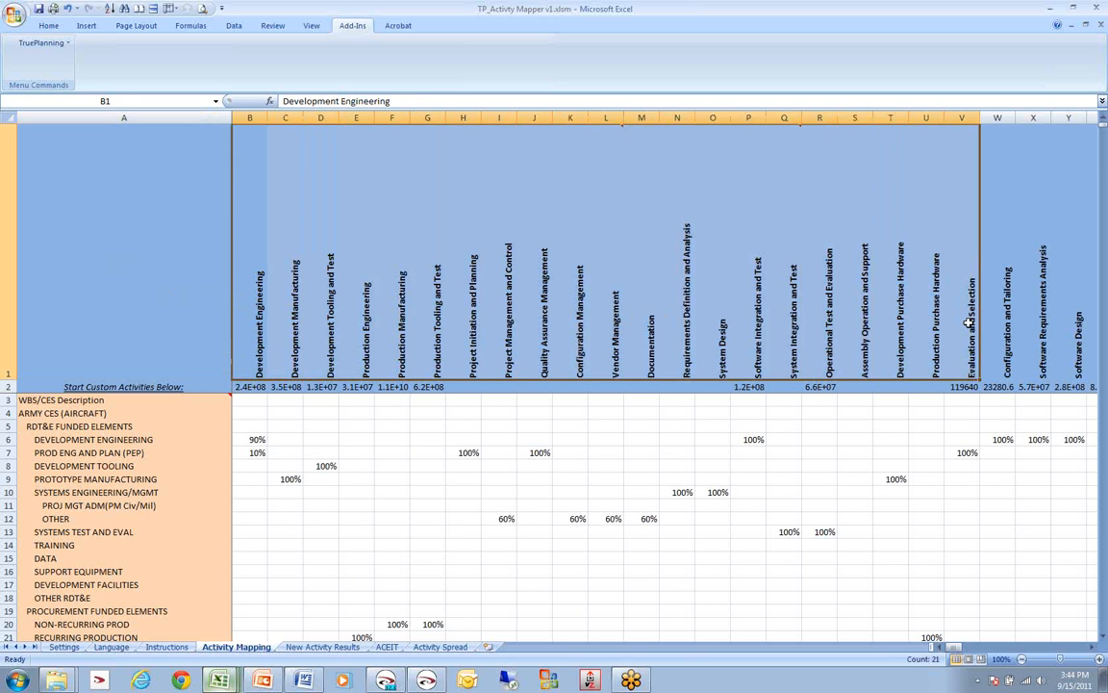
left_click_drag(44, 399, 68, 624)
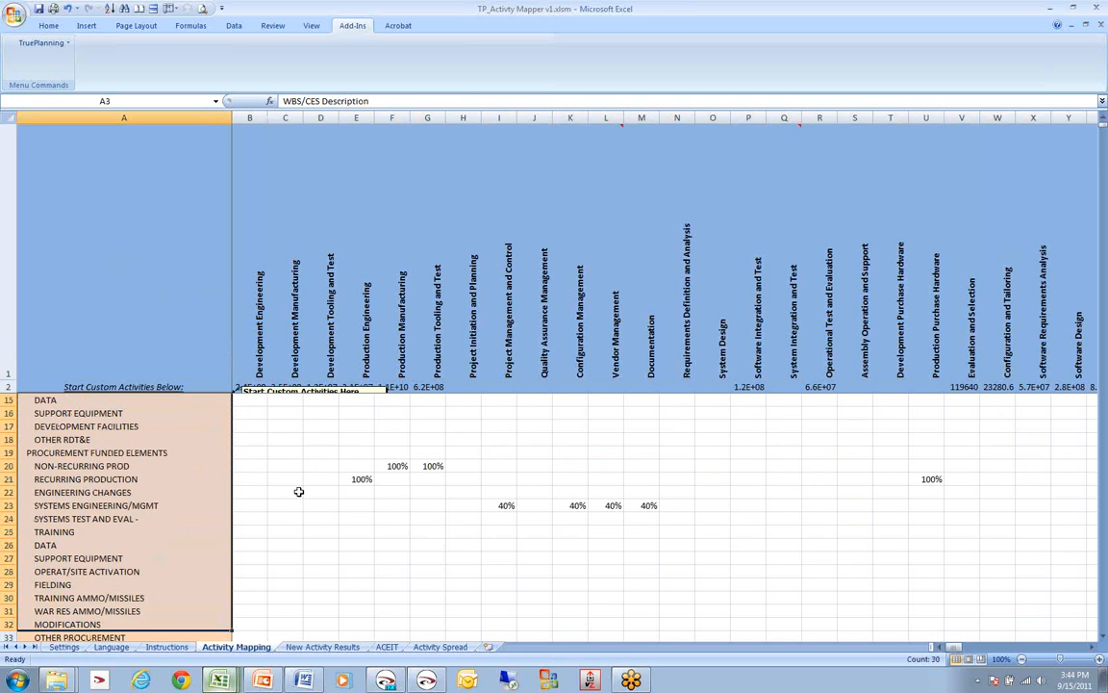
left_click(397, 466)
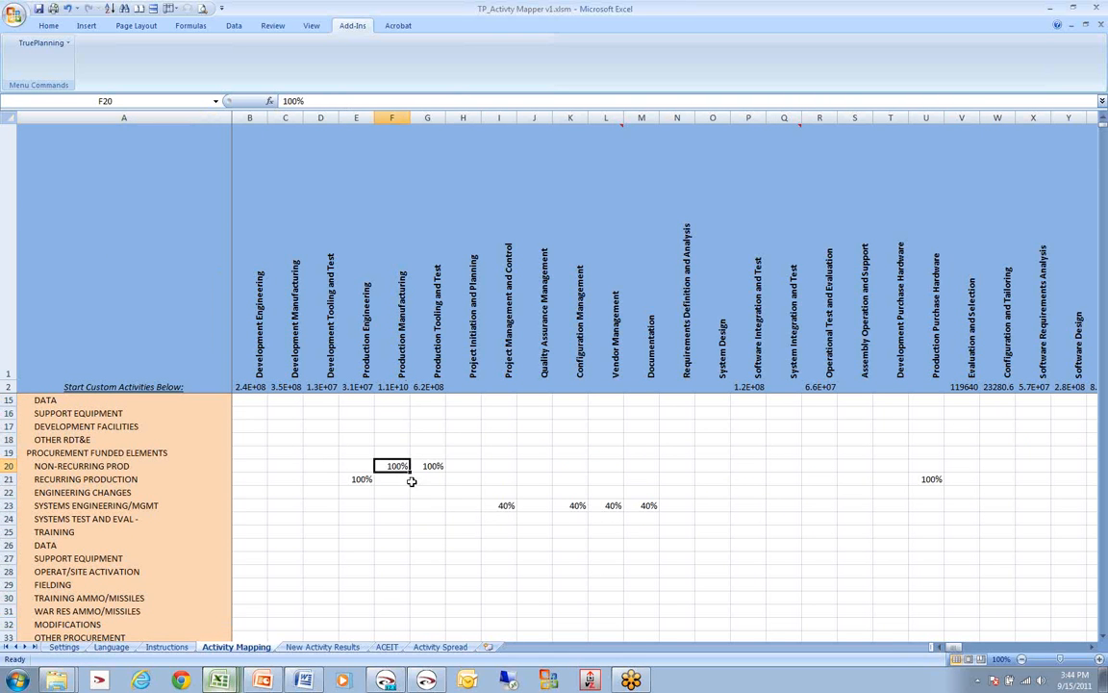
left_click(104, 466)
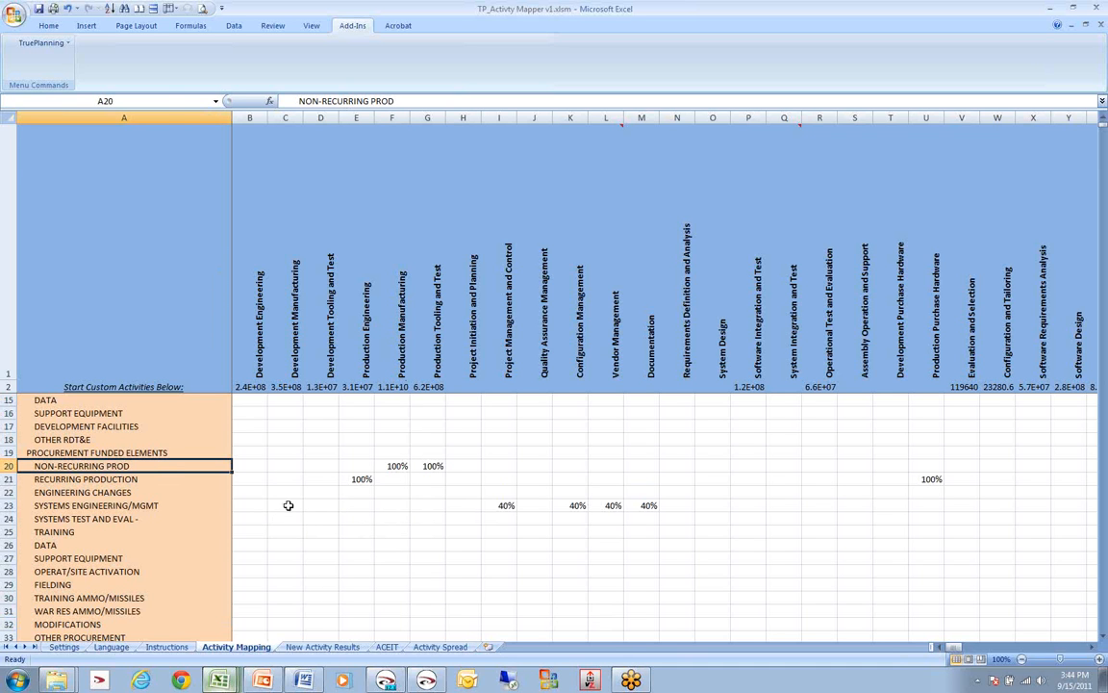
left_click(53, 44)
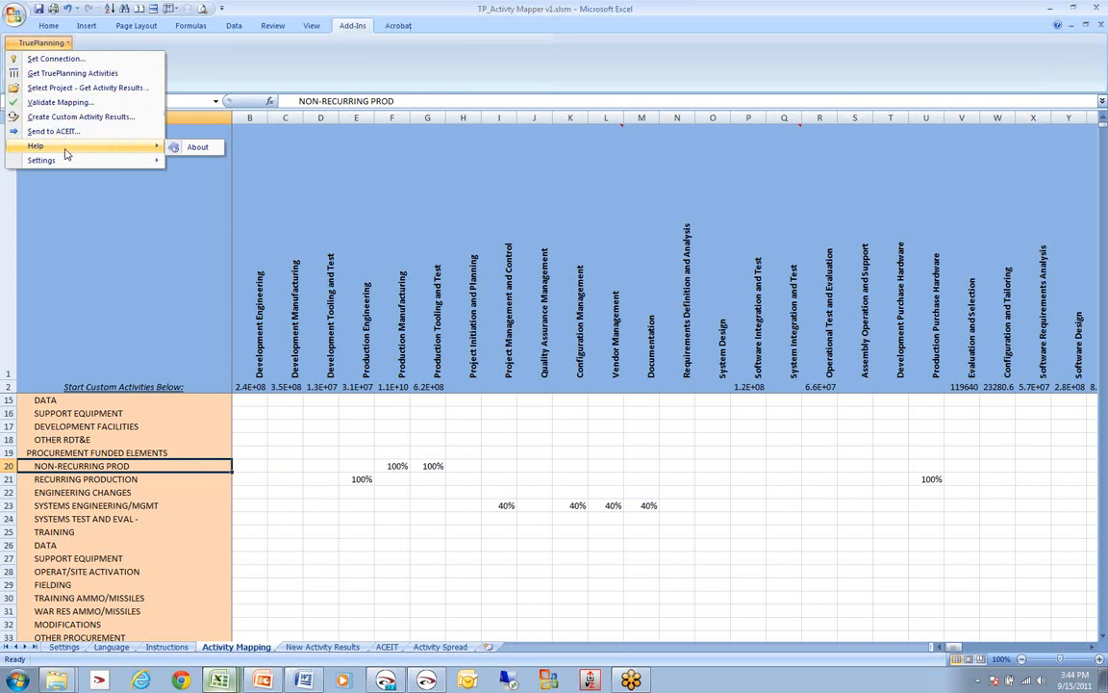
Step: Examine the Development Engineering row's total cost, description formula and 2010 to 2016 costs on the New Activity Results sheet
left_click(323, 646)
left_click(323, 647)
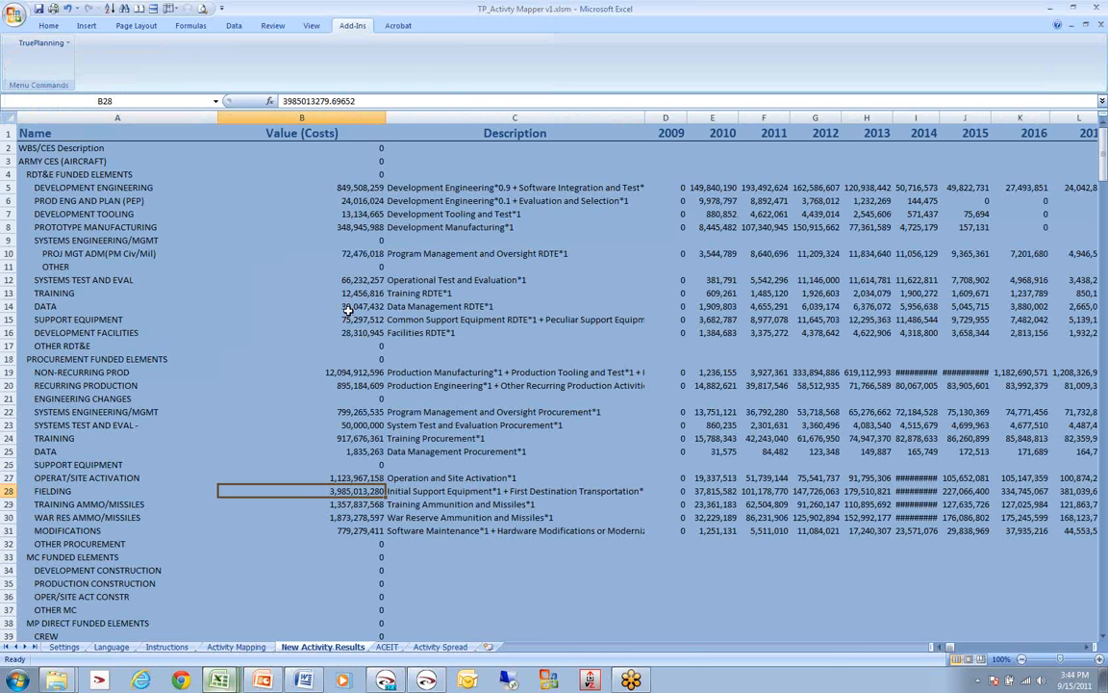
left_click(311, 265)
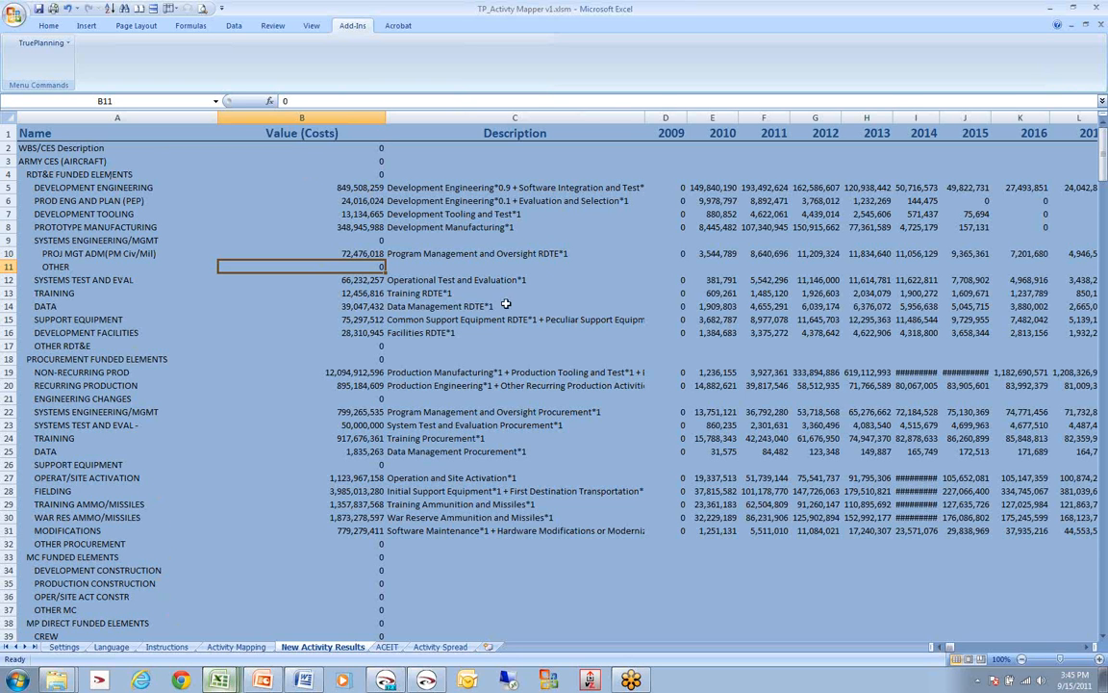
left_click(454, 185)
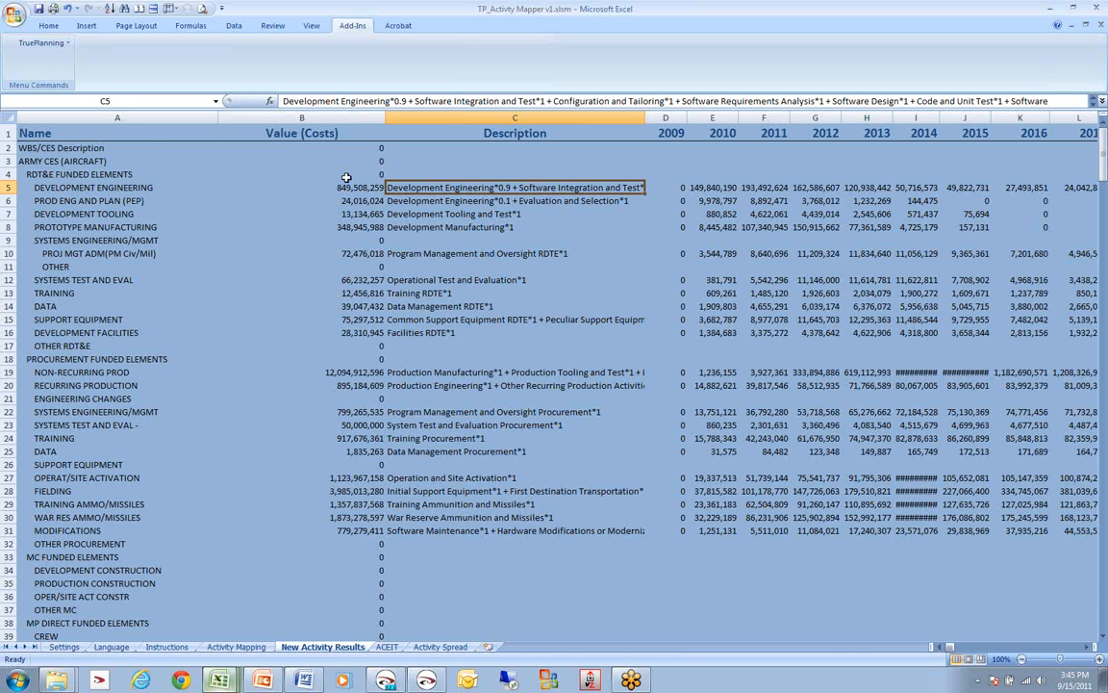
left_click(318, 187)
left_click_drag(693, 186, 1032, 188)
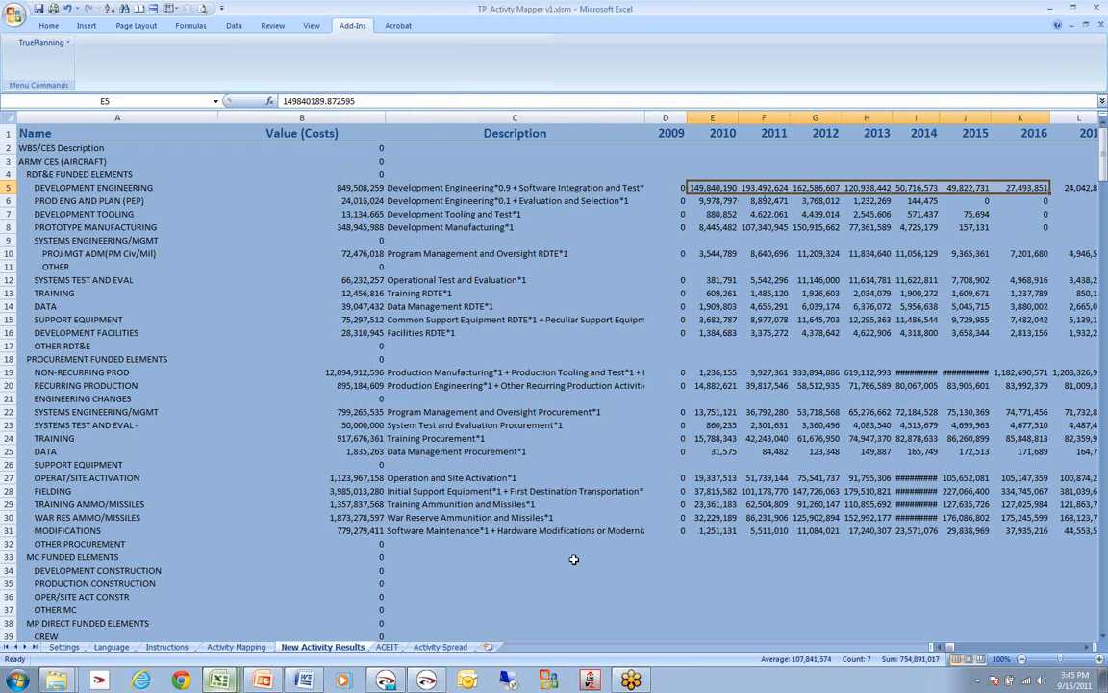
Step: Switch to the Army CES Activty Mapper.xlsm workbook and examine its Budget Categories and Budget by Fiscal Year charts
mouse_move(219, 680)
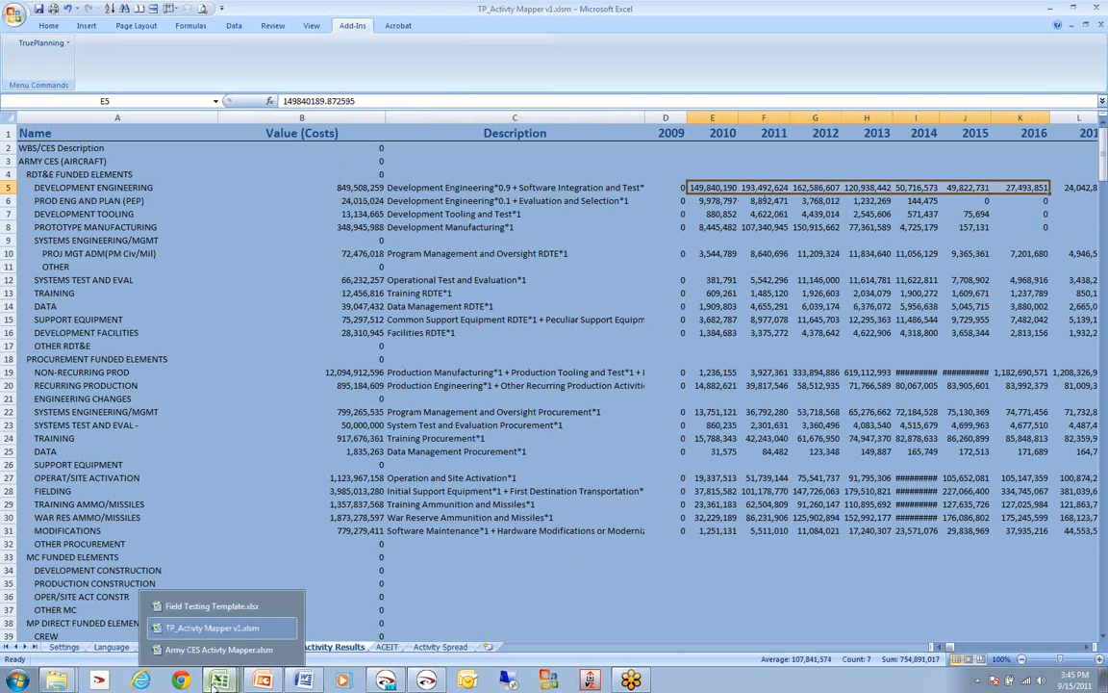
left_click(218, 649)
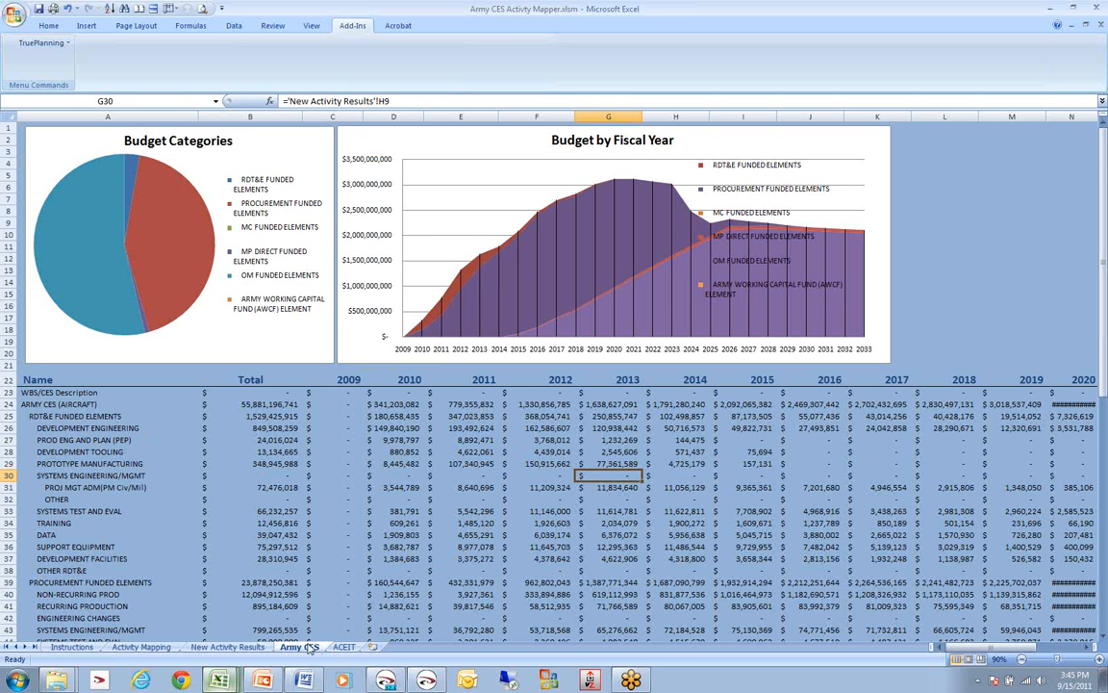
left_click(210, 325)
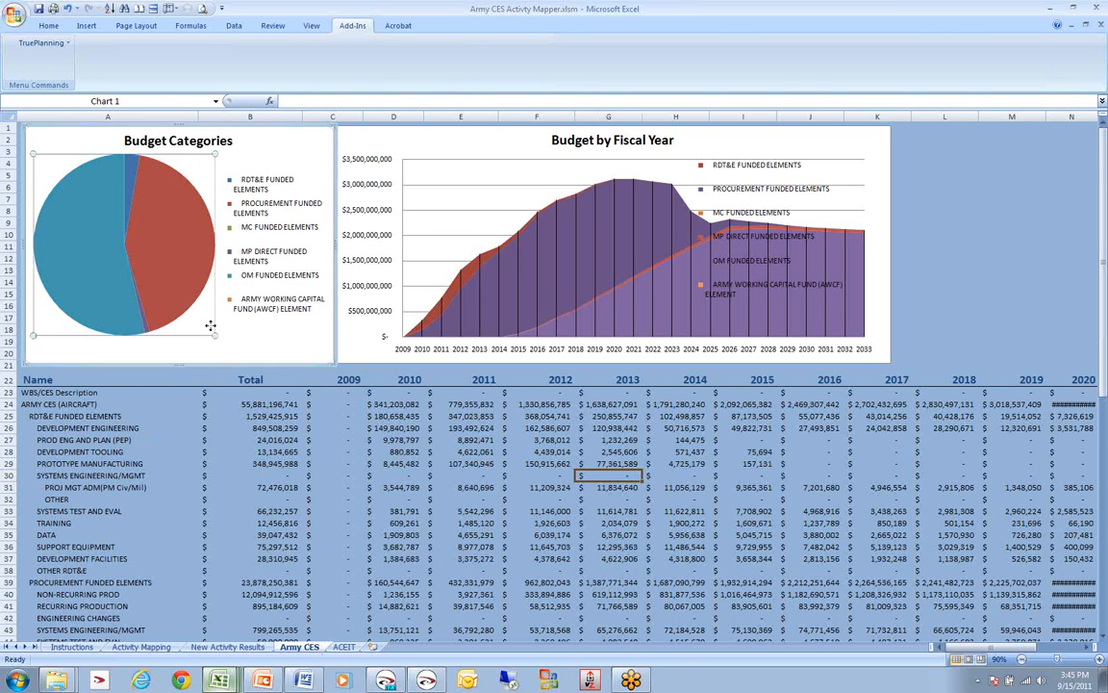
left_click(358, 347)
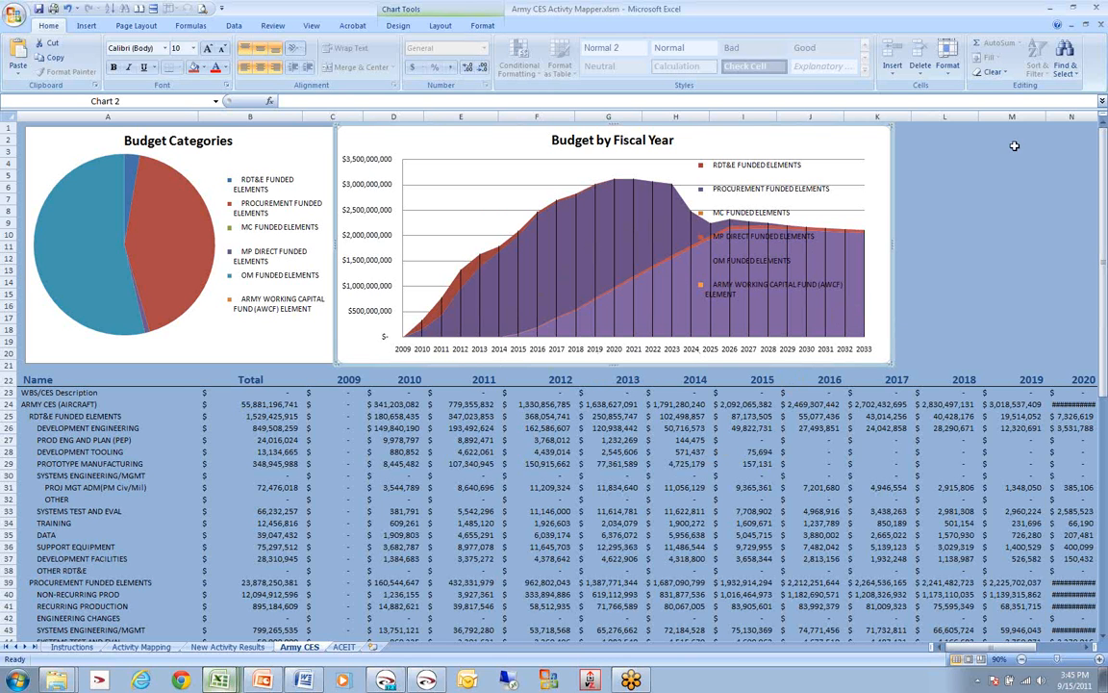
Step: Close the Army CES Activty Mapper.xlsm and TP_Activty Mapper v1.xlsm workbooks without saving changes
left_click(1101, 27)
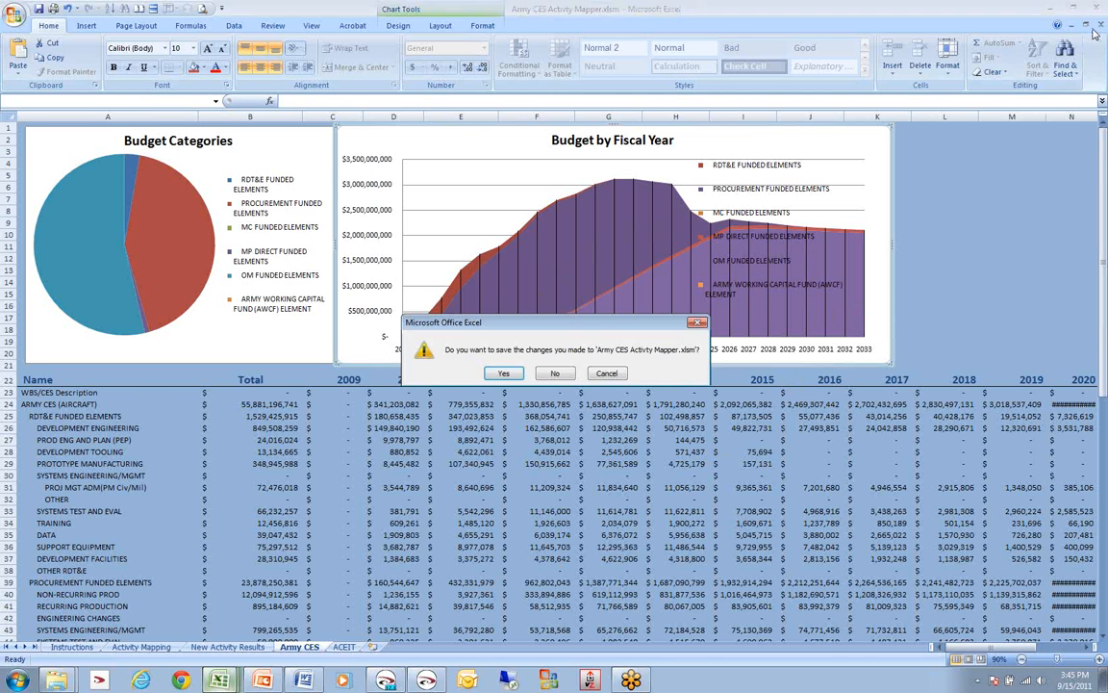
left_click(554, 373)
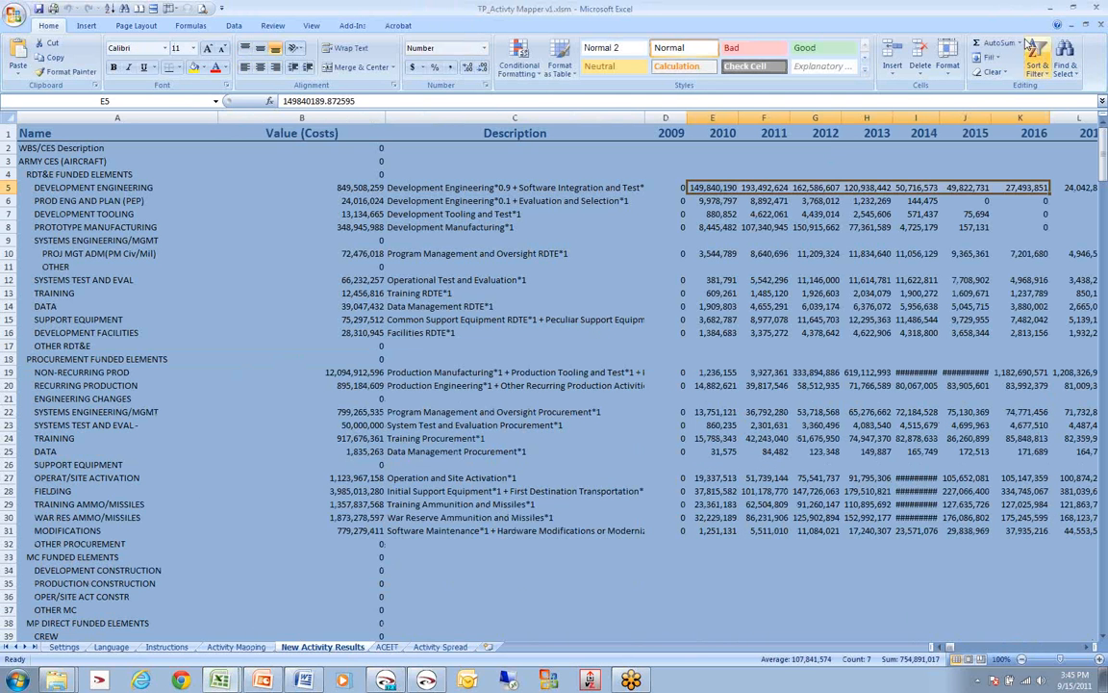
left_click(1094, 24)
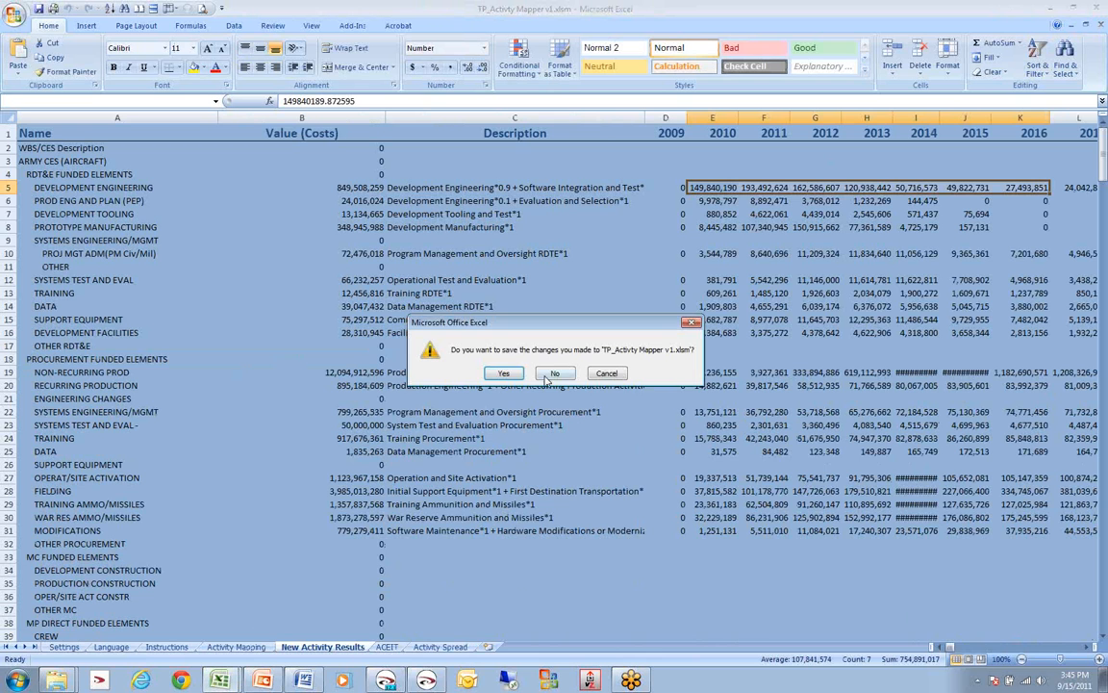
left_click(547, 375)
Step: Open TP_SensitivityAnalysis v12.xls from the Integration Apps TruePlanning 2012 SR1 folder and show its add-in commands
mouse_move(55, 682)
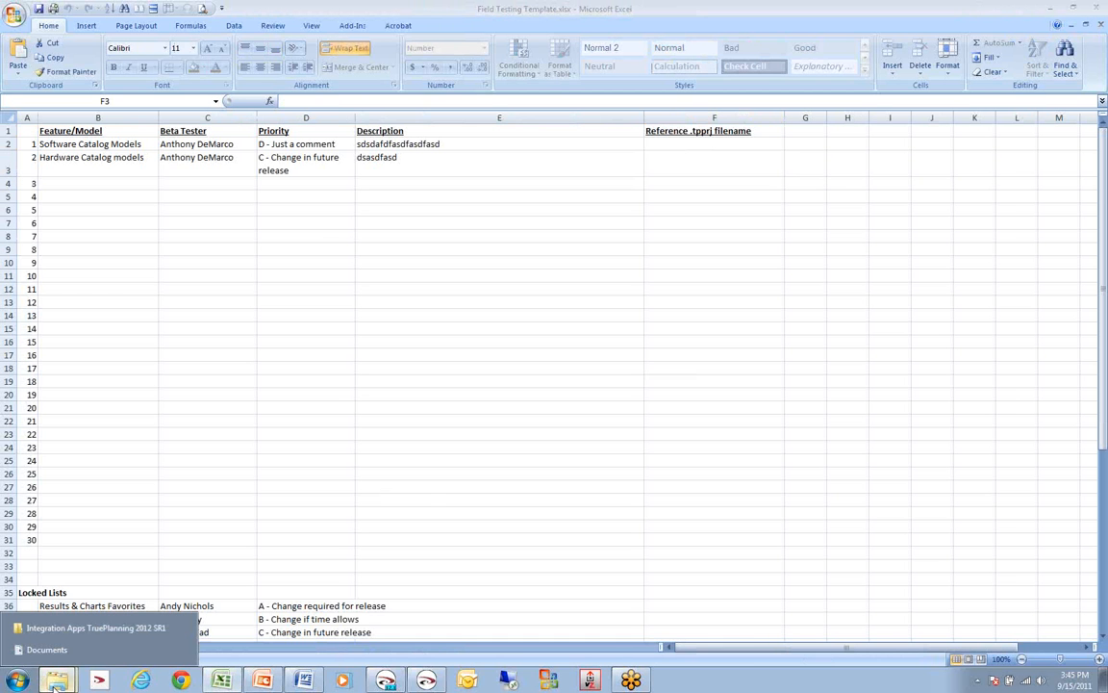
left_click(92, 627)
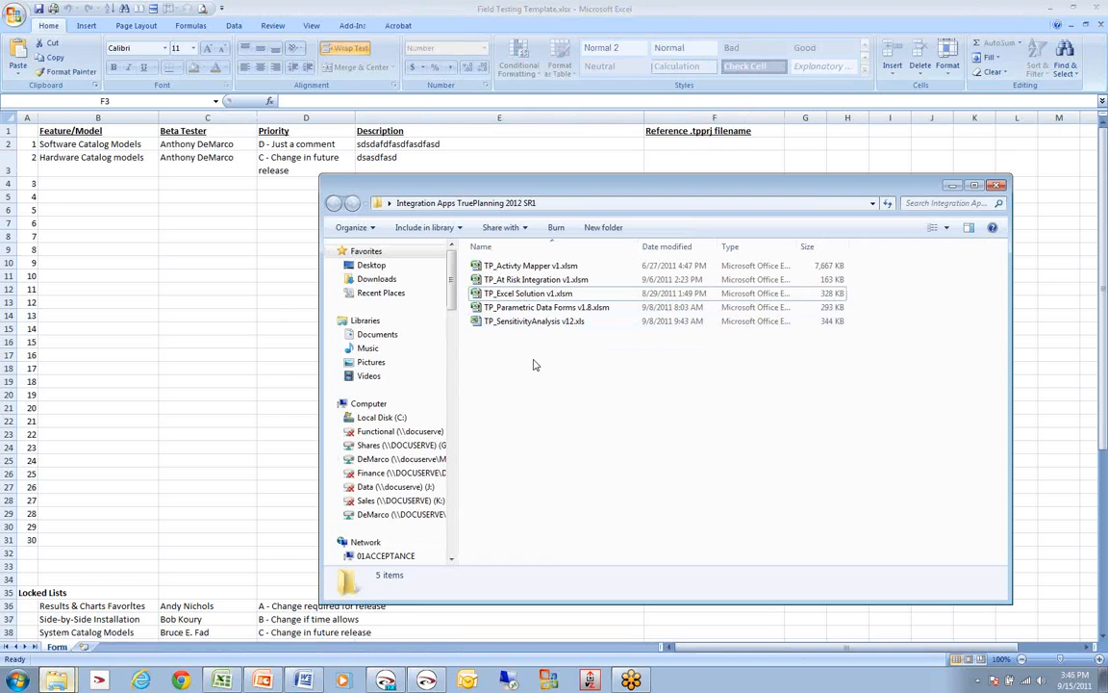
double_click(515, 324)
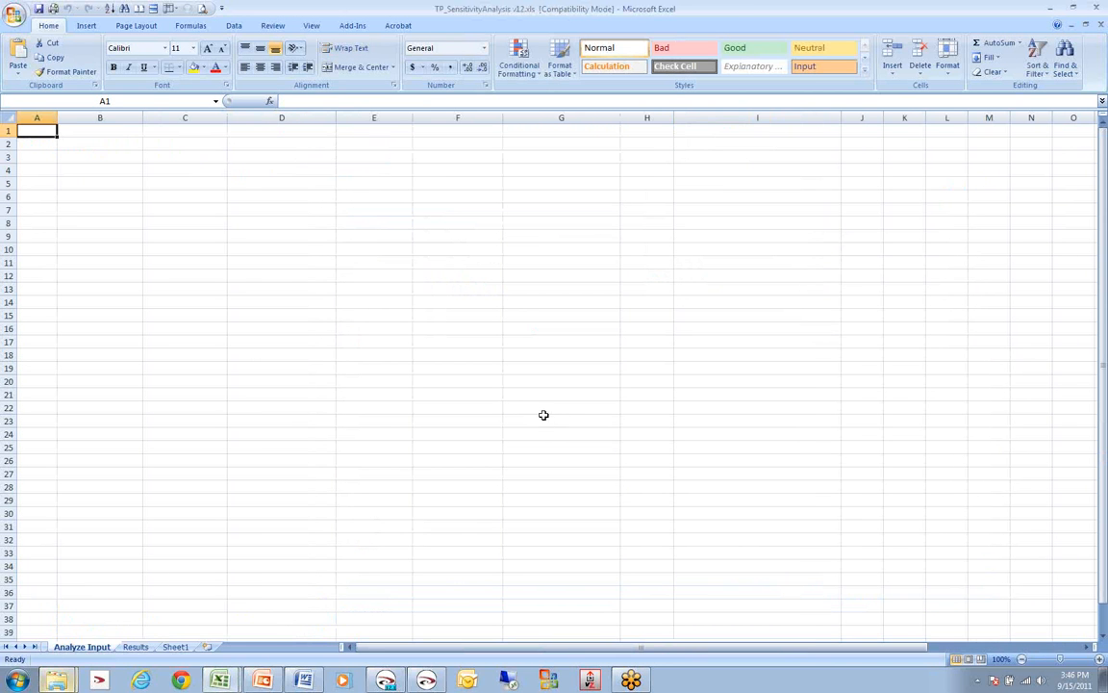
left_click(346, 26)
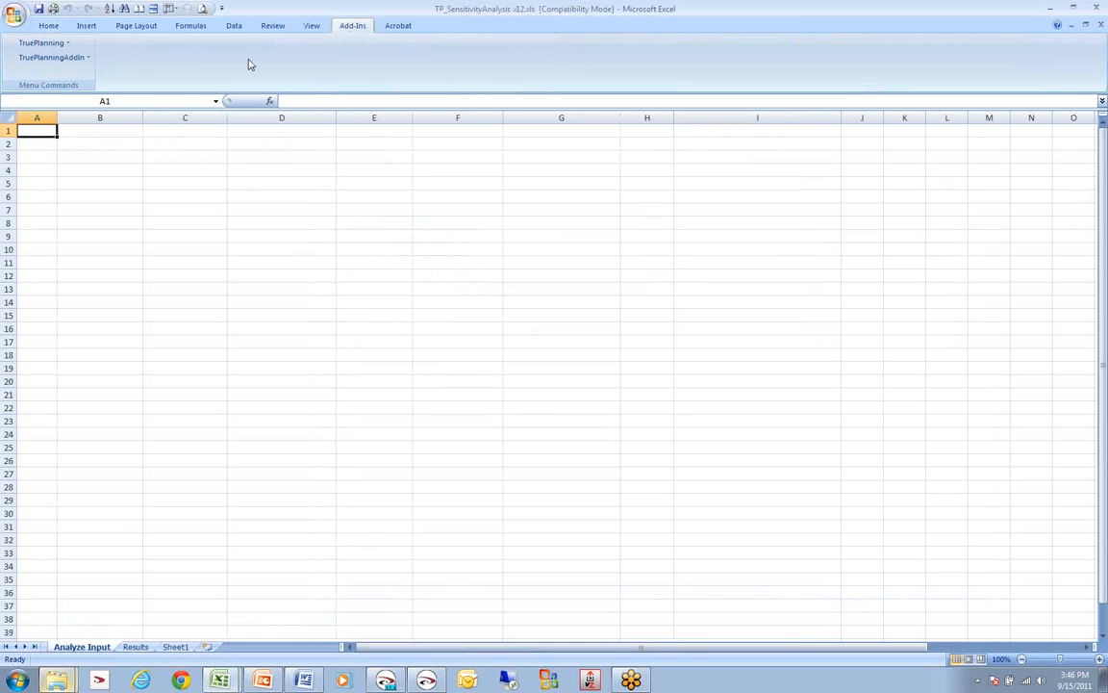
Step: Start Analyze Project Input for the UCAS X-47B vTOC w Development project, with the Airframe's Fuselage as the cost object to vary
left_click(58, 61)
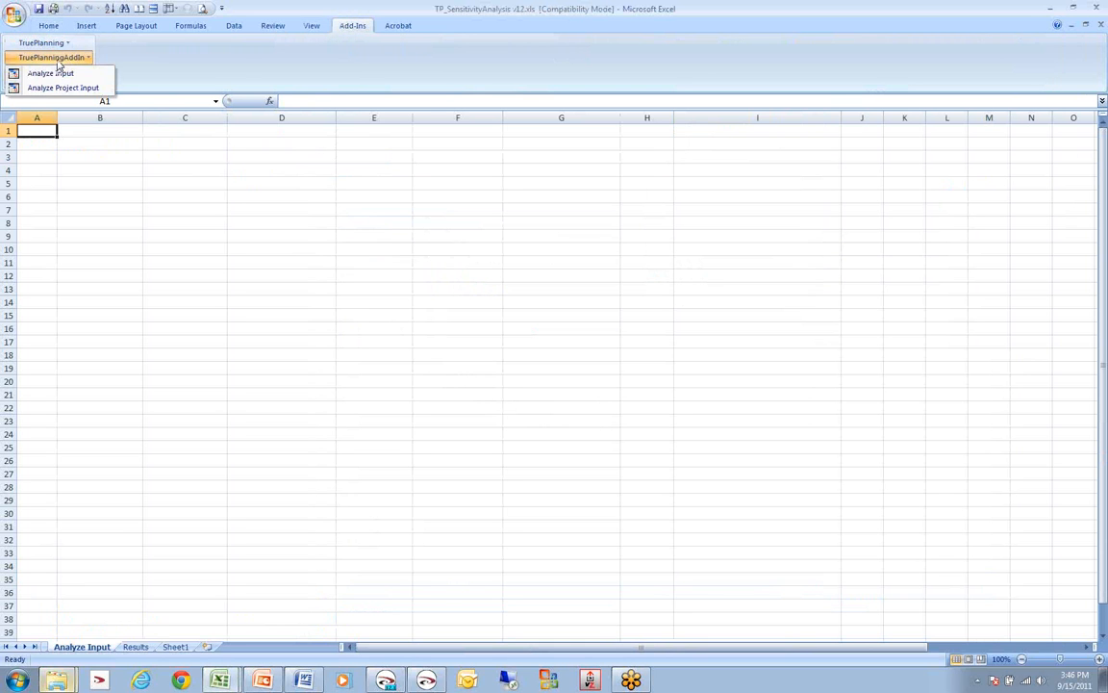
left_click(59, 88)
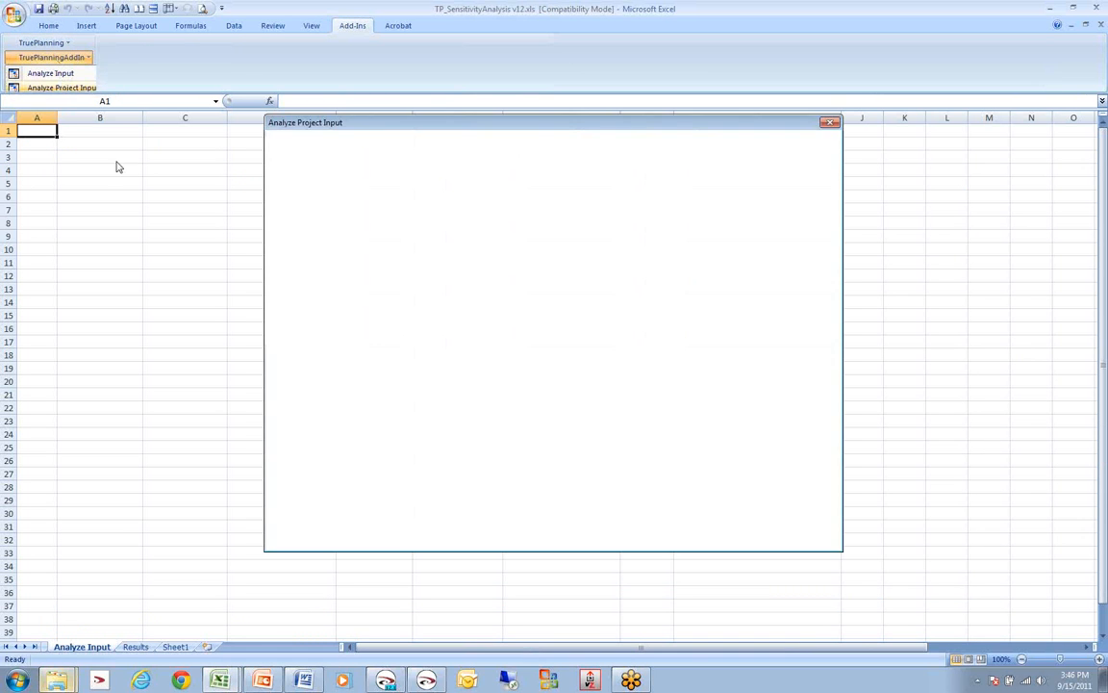
left_click(408, 165)
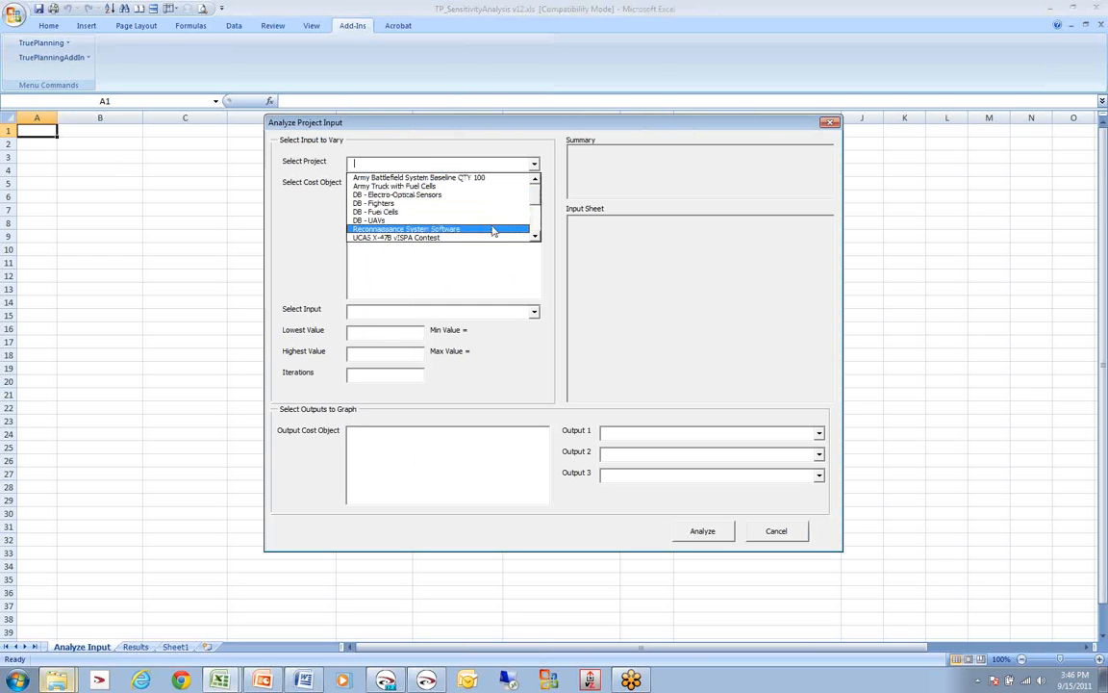
left_click_drag(536, 197, 536, 223)
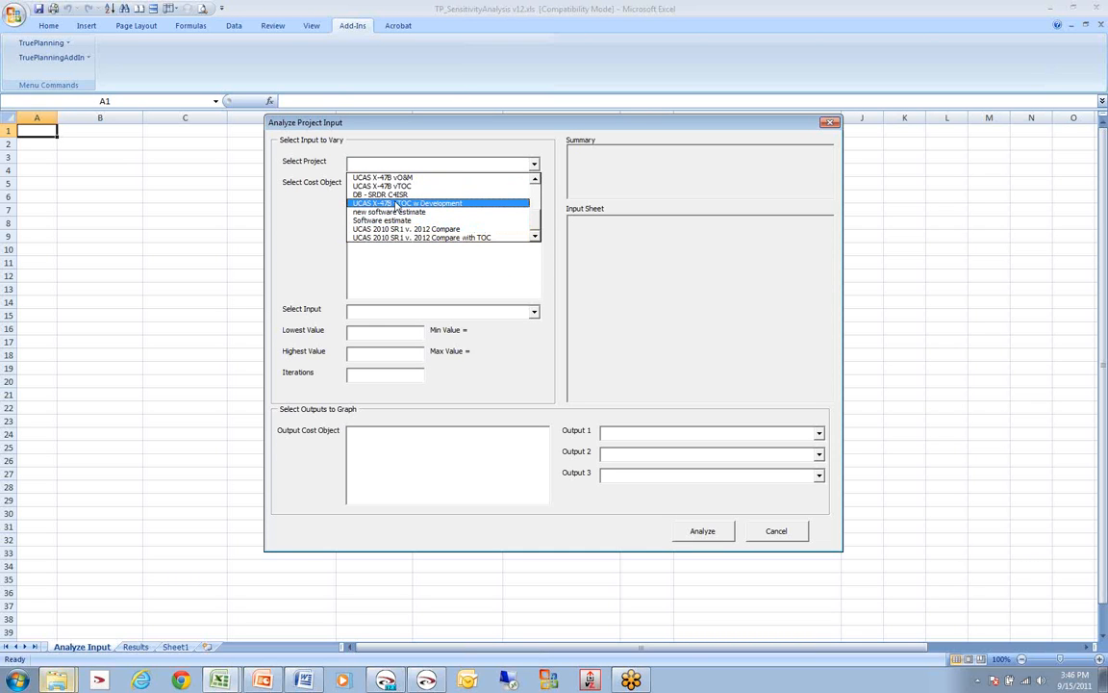
left_click(397, 205)
left_click(407, 227)
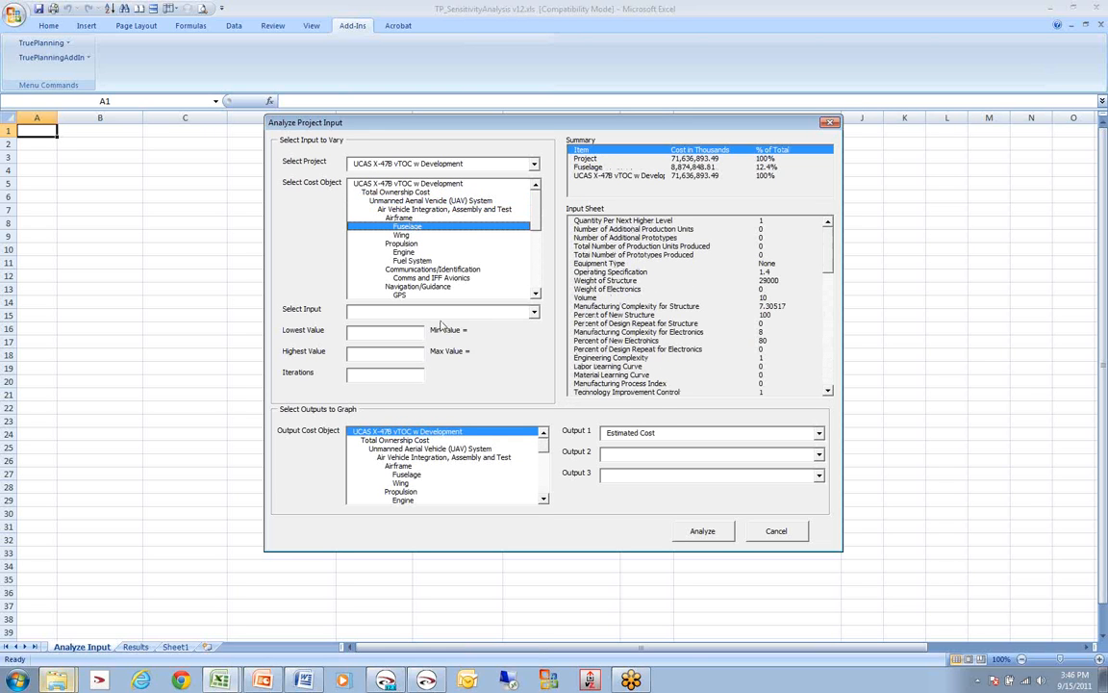
Step: Run the analysis varying Weight of Structure from 25000 to 32000 in 10 iterations, with Estimated Cost as Output 1
left_click(773, 284)
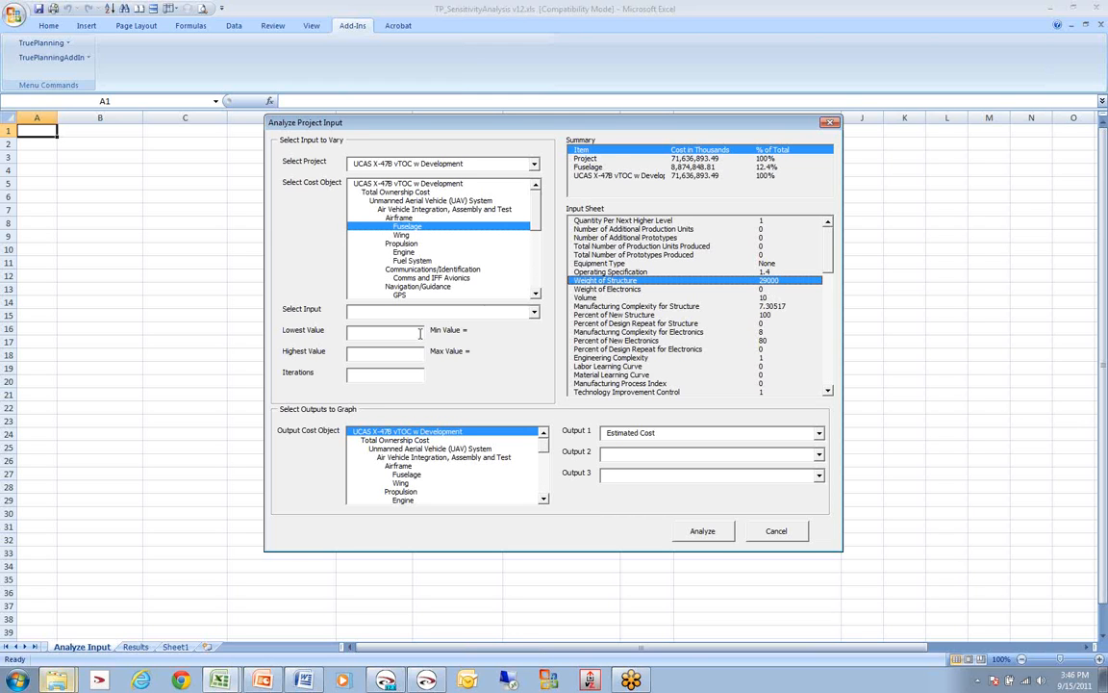
left_click(535, 314)
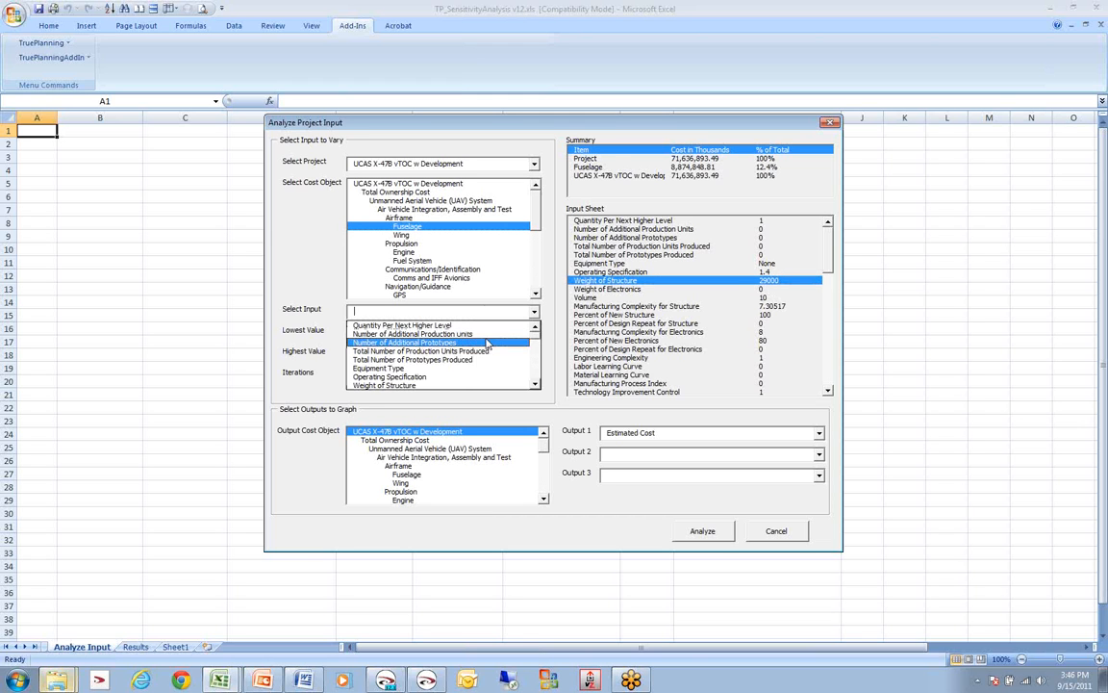
left_click(457, 382)
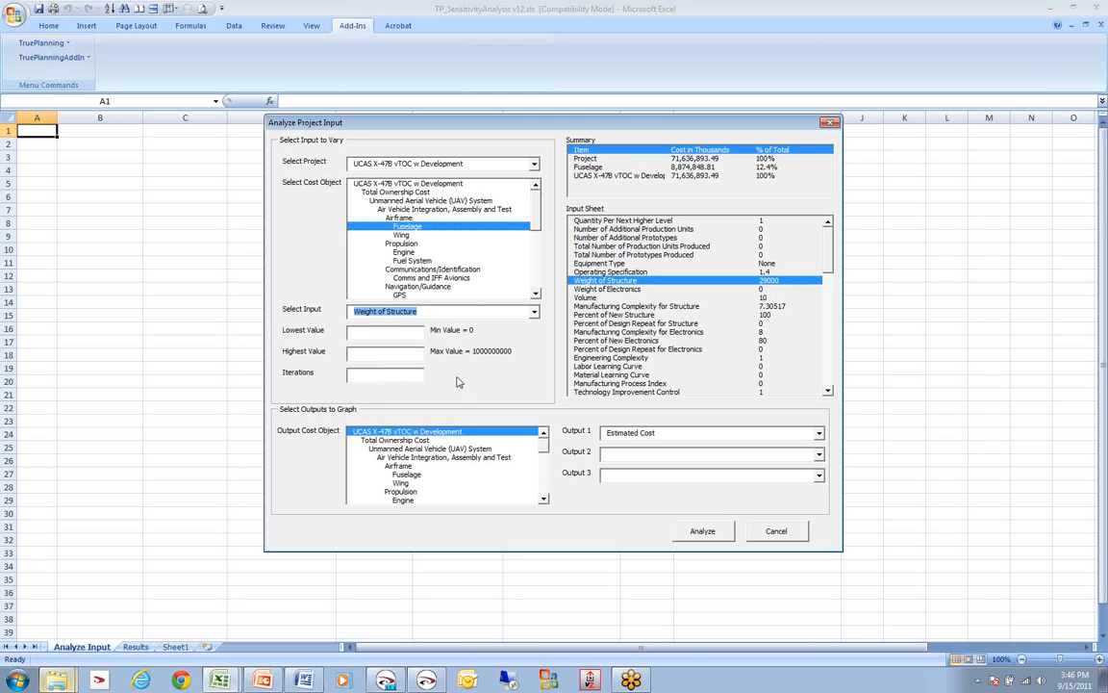
left_click(413, 332)
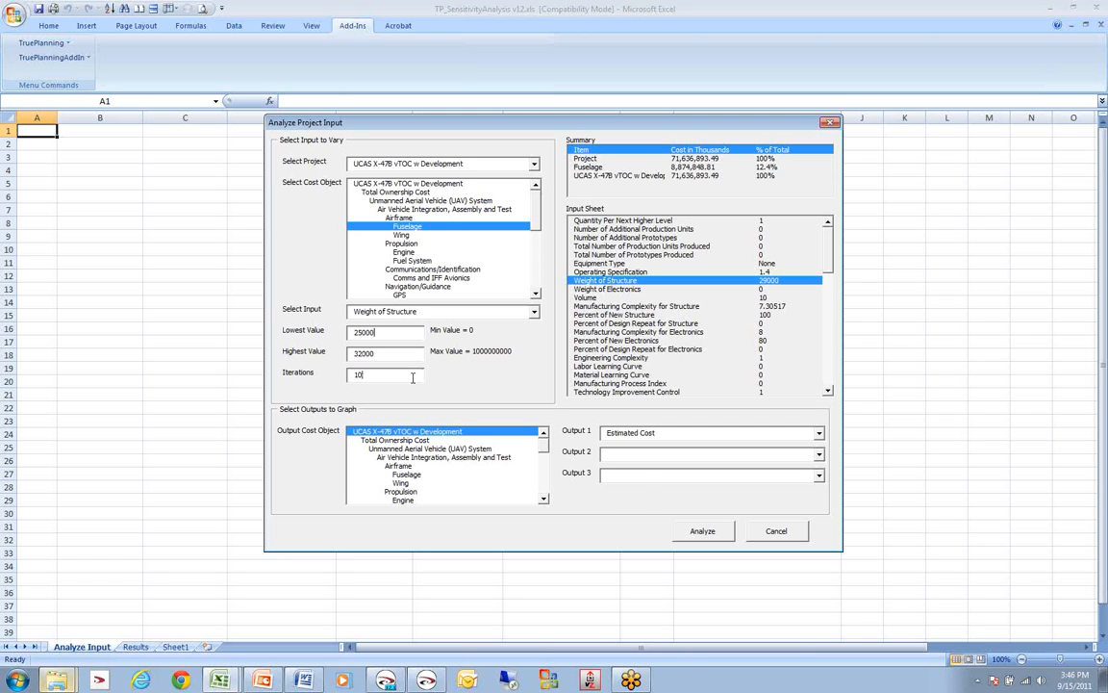
left_click(664, 434)
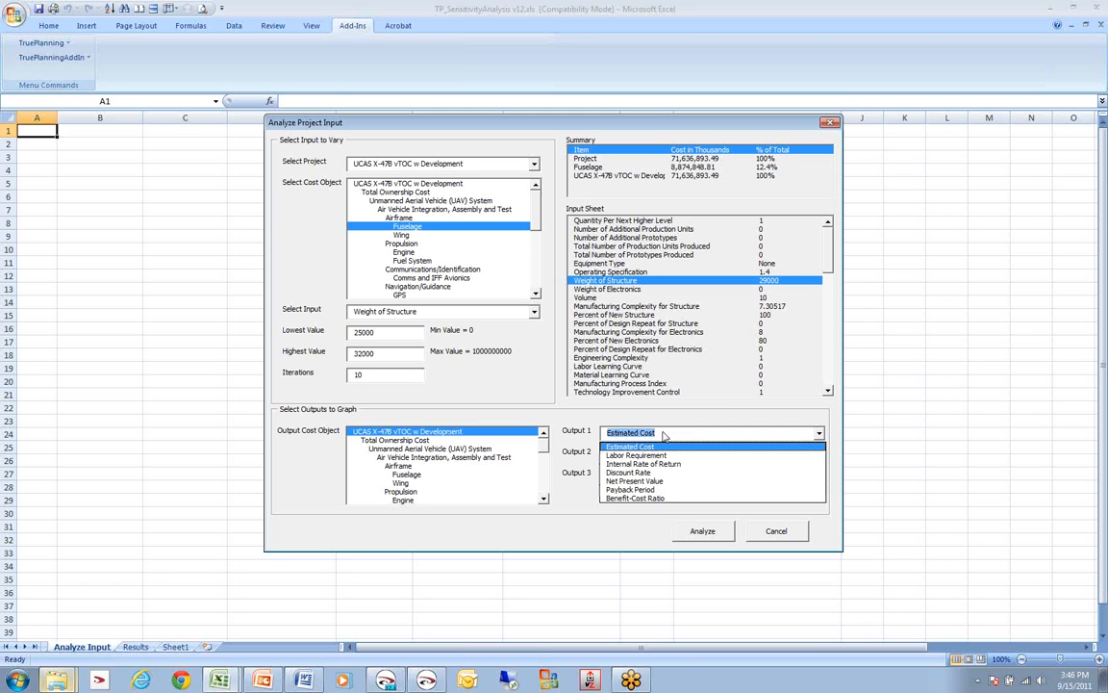
left_click(715, 535)
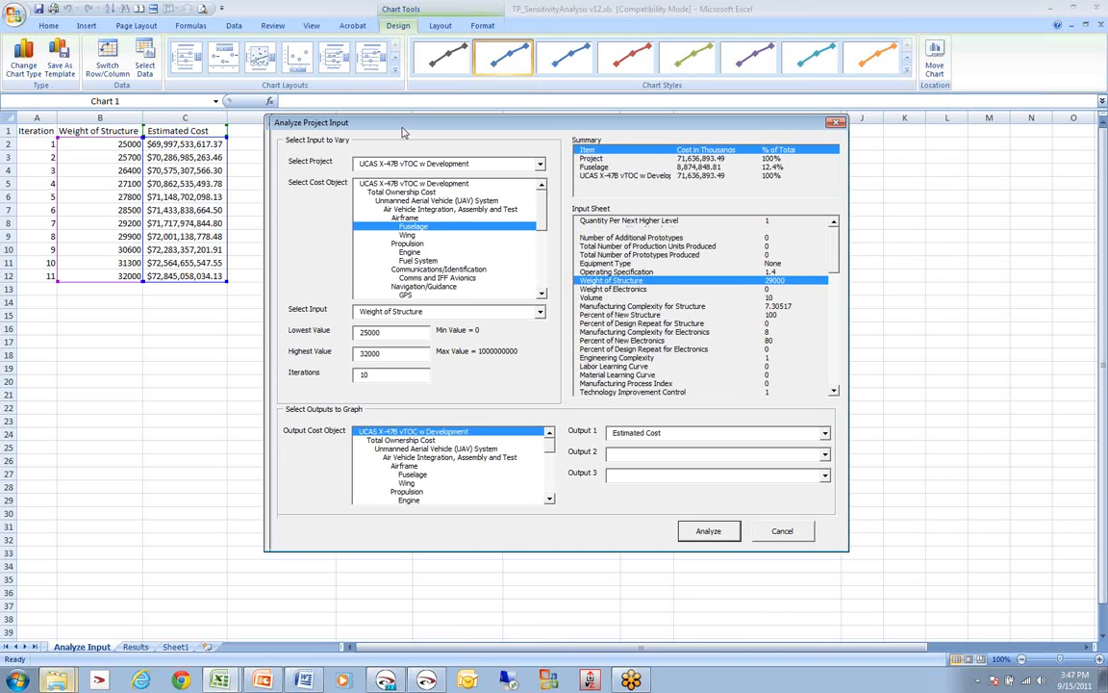
Step: Place the Estimated Cost chart beside the iteration table and close the Analyze Project Input dialog
left_click_drag(391, 132, 688, 154)
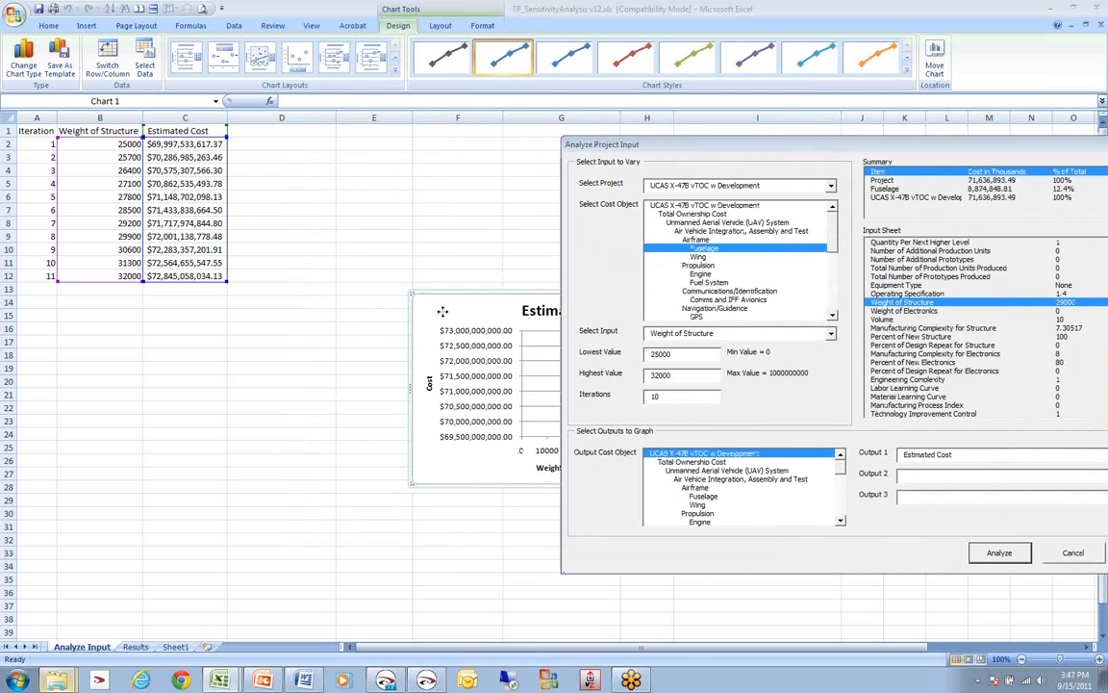
mouse_move(417, 322)
left_mouse_down()
mouse_move(351, 287)
mouse_move(250, 181)
mouse_move(267, 171)
left_mouse_up()
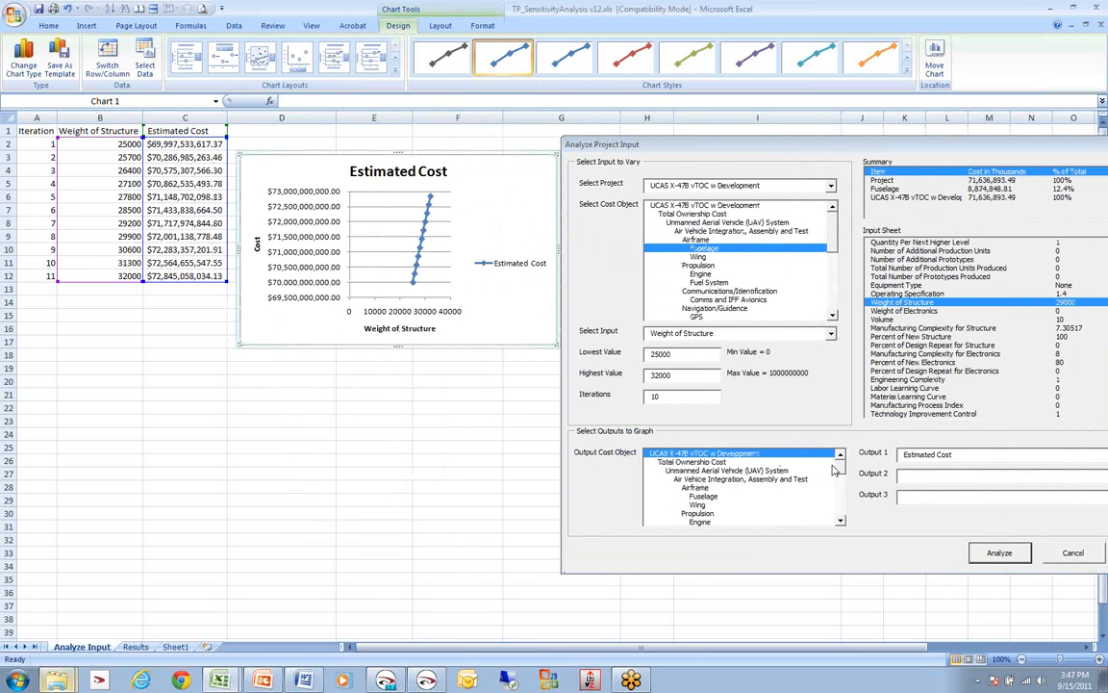
left_click(1073, 553)
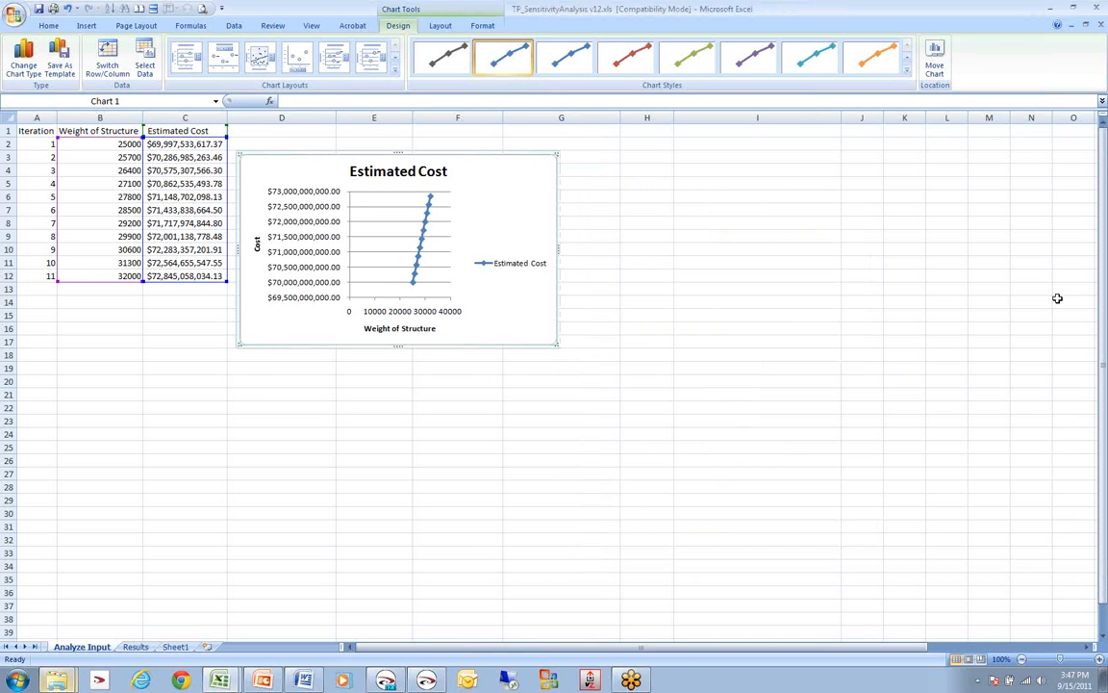
Step: Close TP_SensitivityAnalysis v12.xls without saving and open TP_Excel Solution v1.xlsm from the Integration Apps TruePlanning 2012 SR1 folder
left_click(1094, 11)
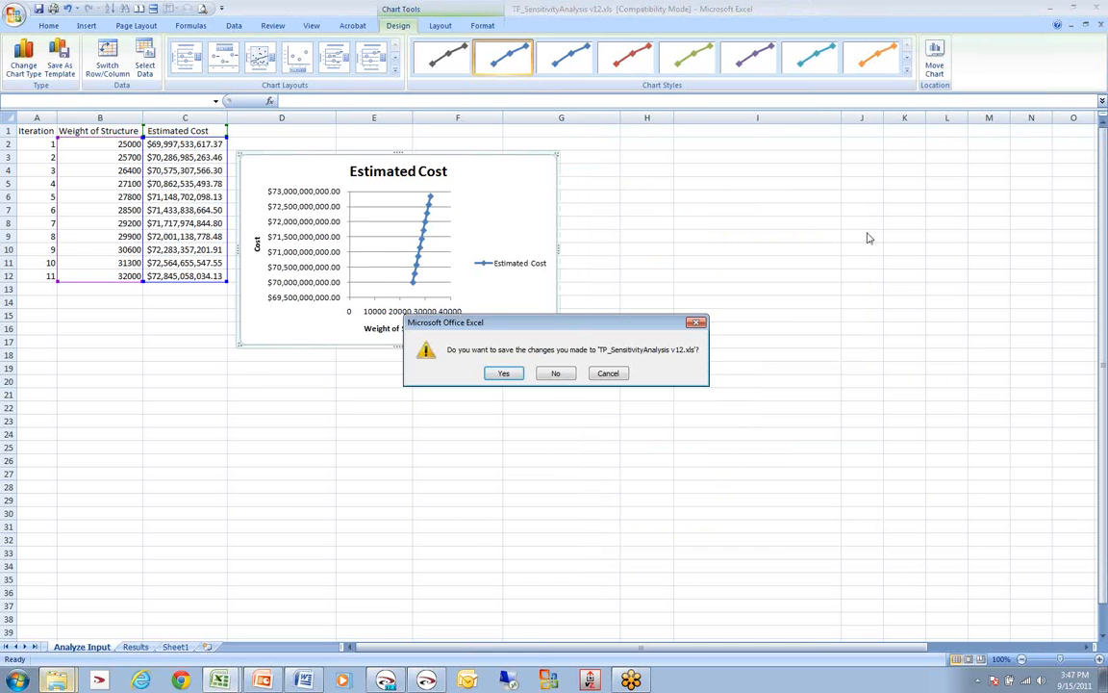
left_click(563, 381)
mouse_move(212, 685)
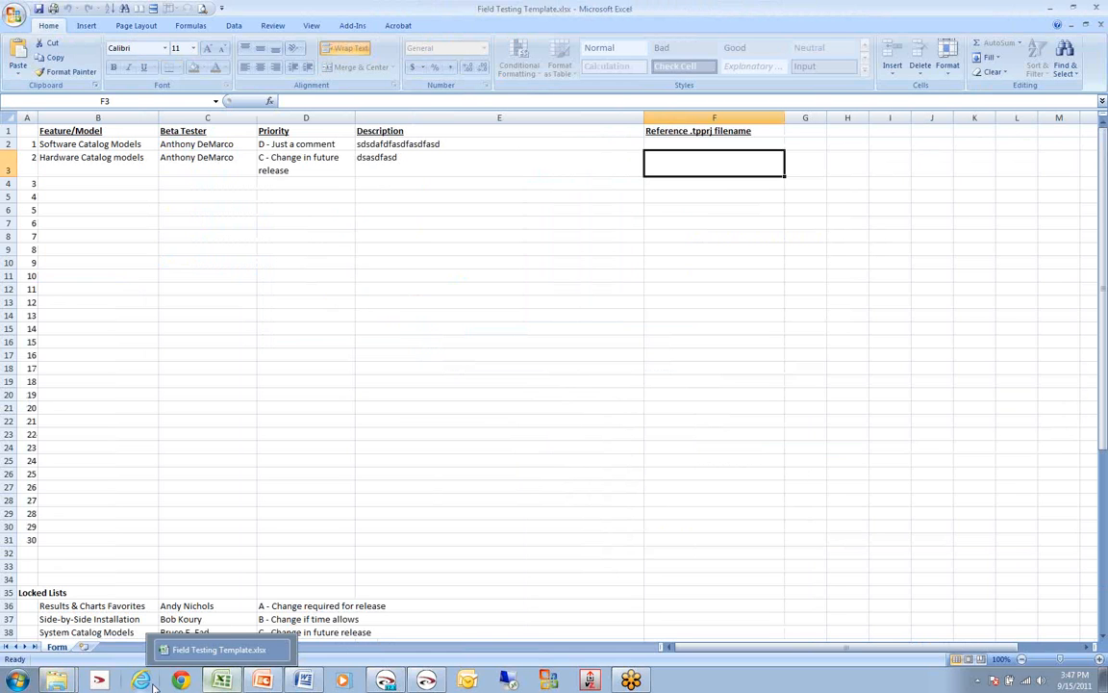
left_click(56, 680)
left_click(48, 630)
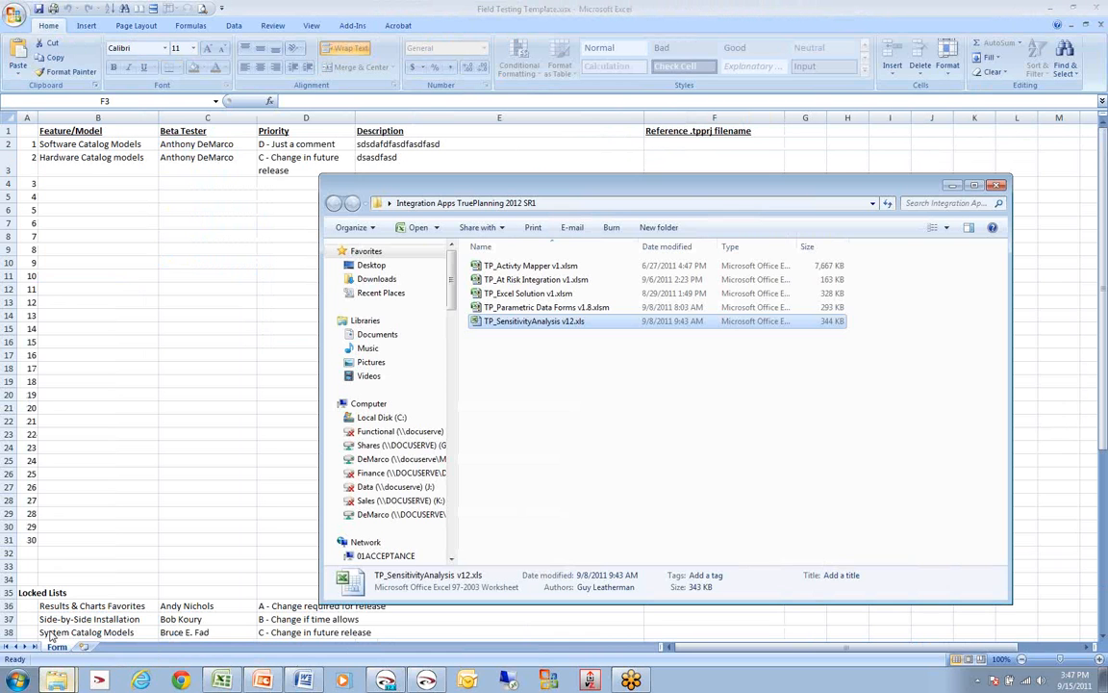
double_click(546, 294)
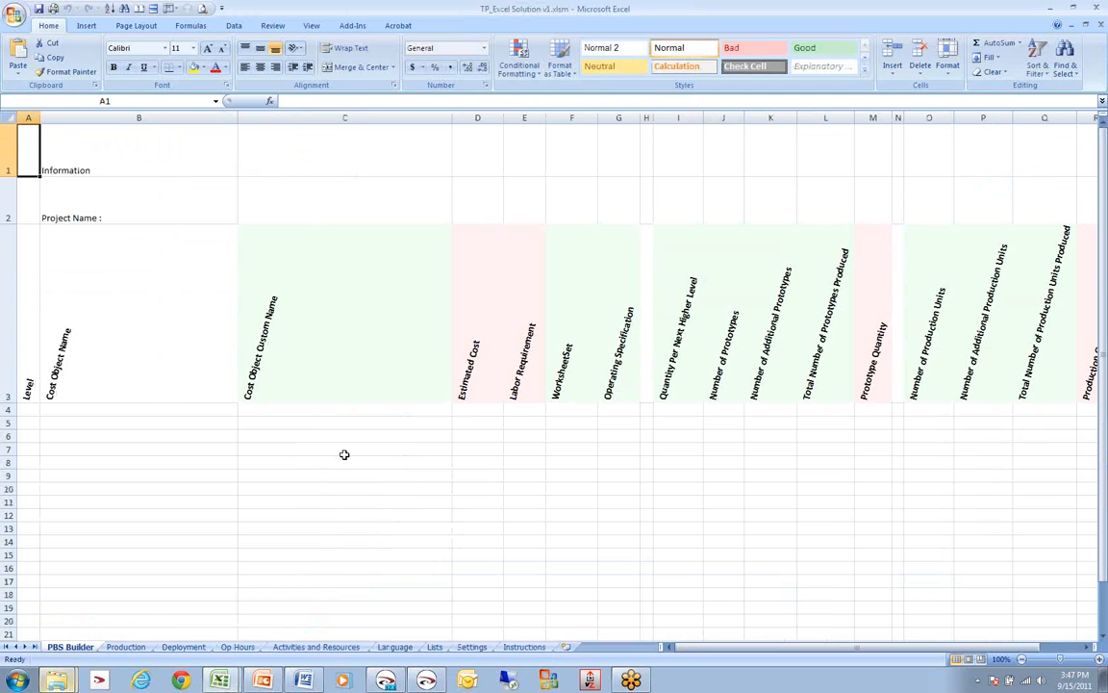
Step: Replace the Quantity Per Next Higher Level column in I3 with the Hardware Component input Weight of Structure
left_click(683, 334)
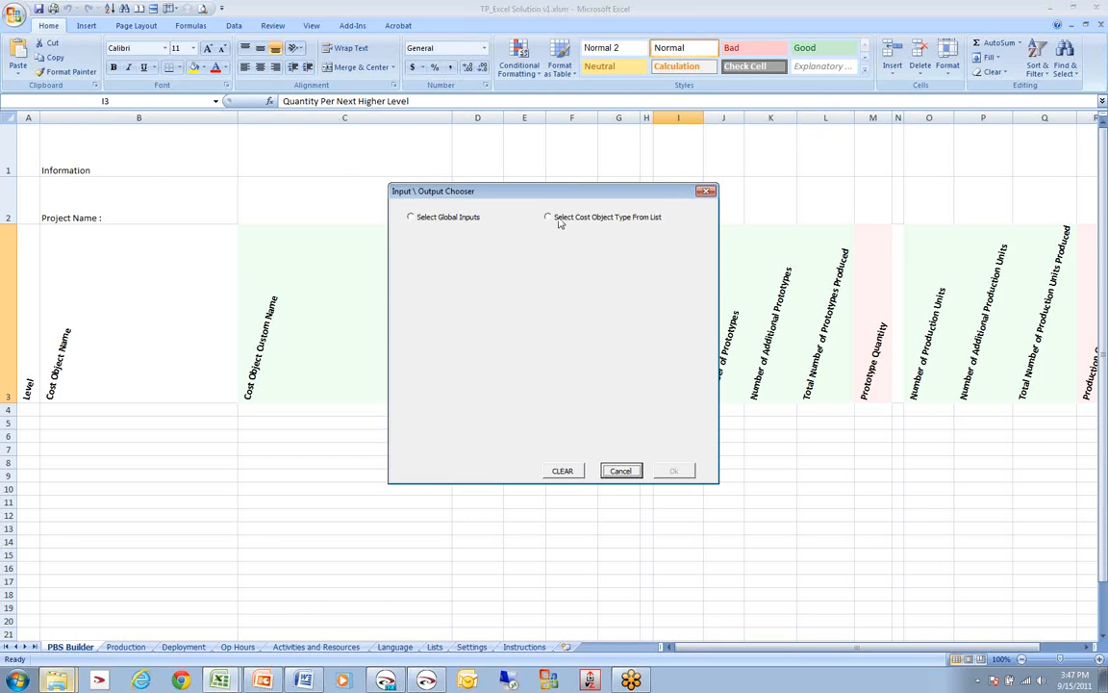
left_click(559, 219)
left_click(560, 238)
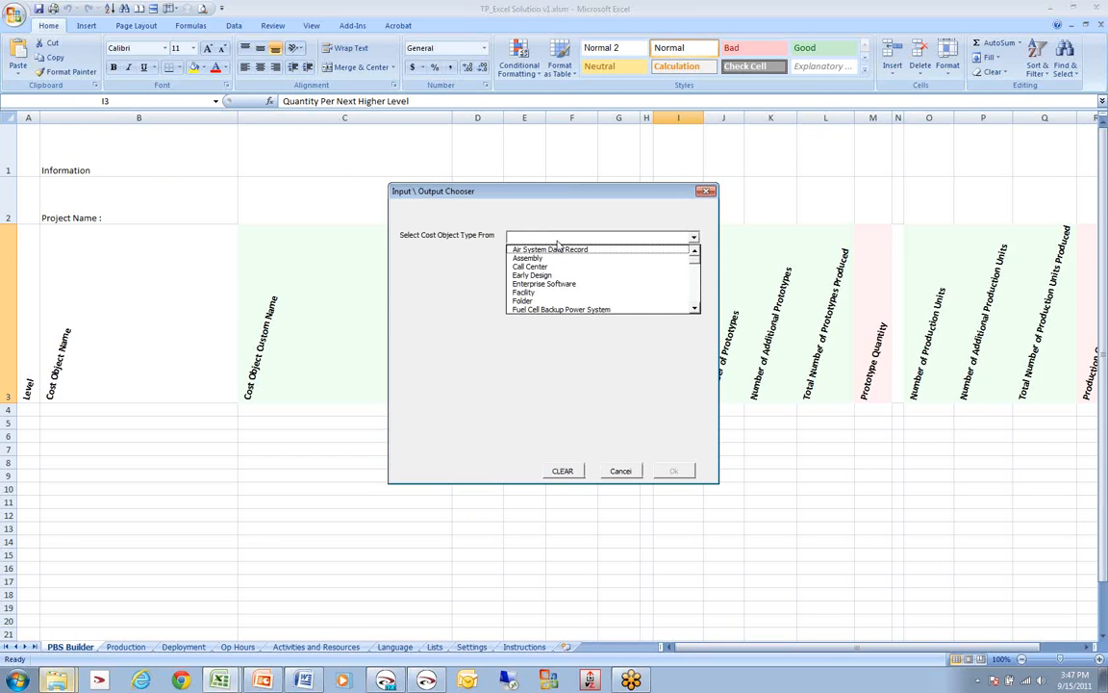
left_click_drag(698, 265, 698, 274)
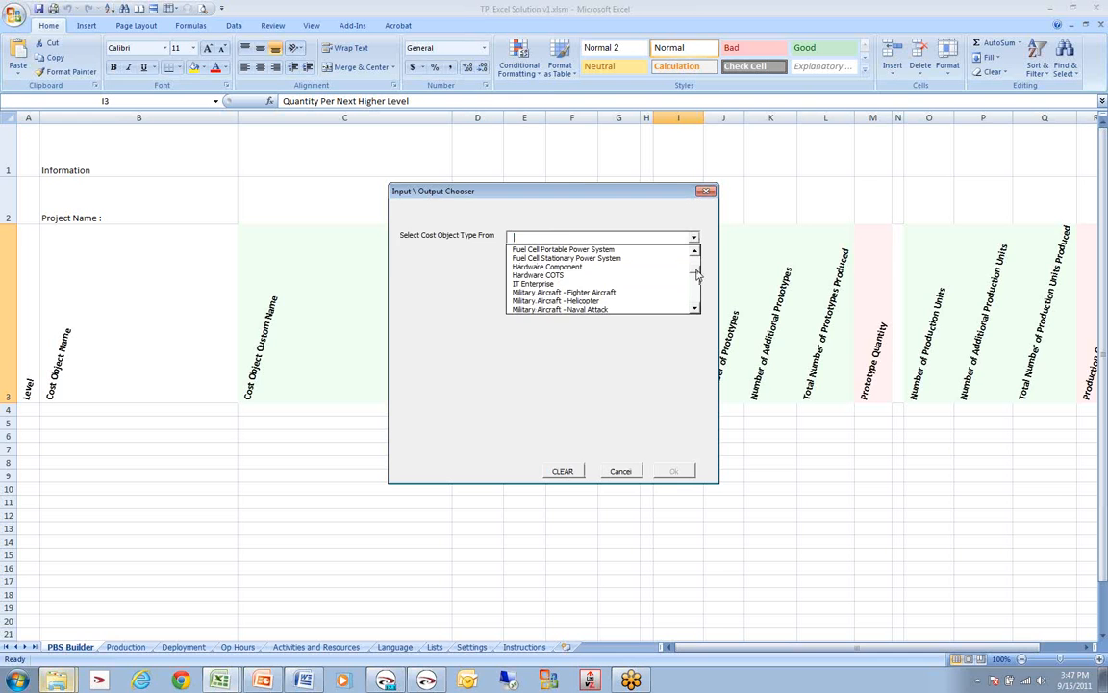
left_click(545, 266)
left_click(410, 277)
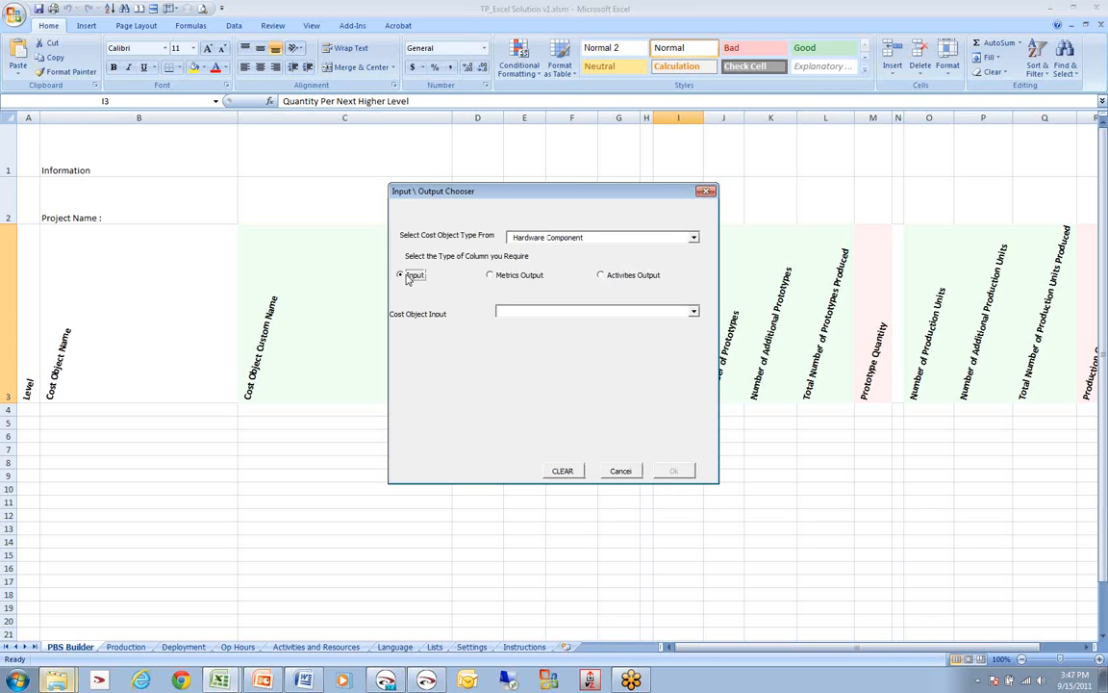
left_click(517, 312)
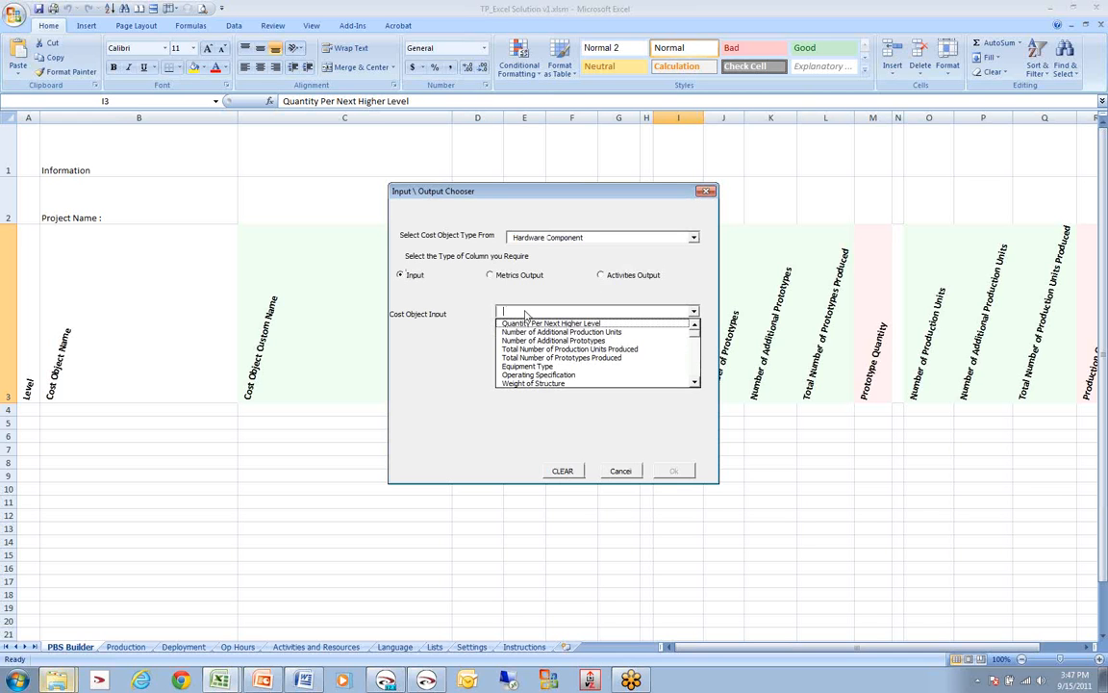
left_click(550, 386)
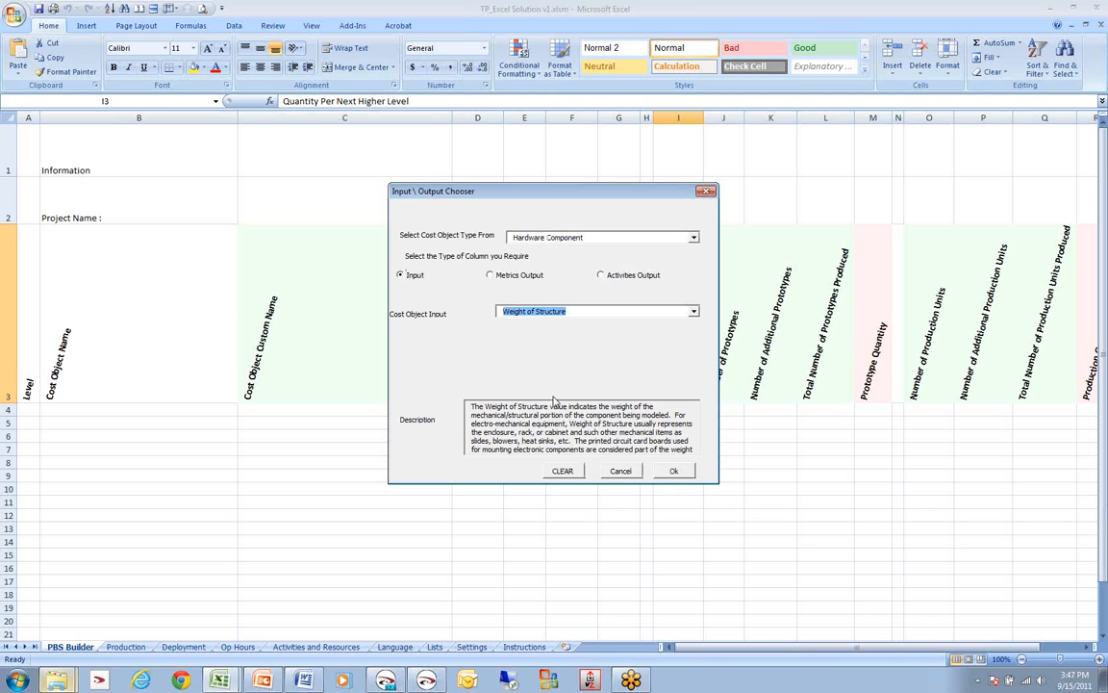
left_click(674, 470)
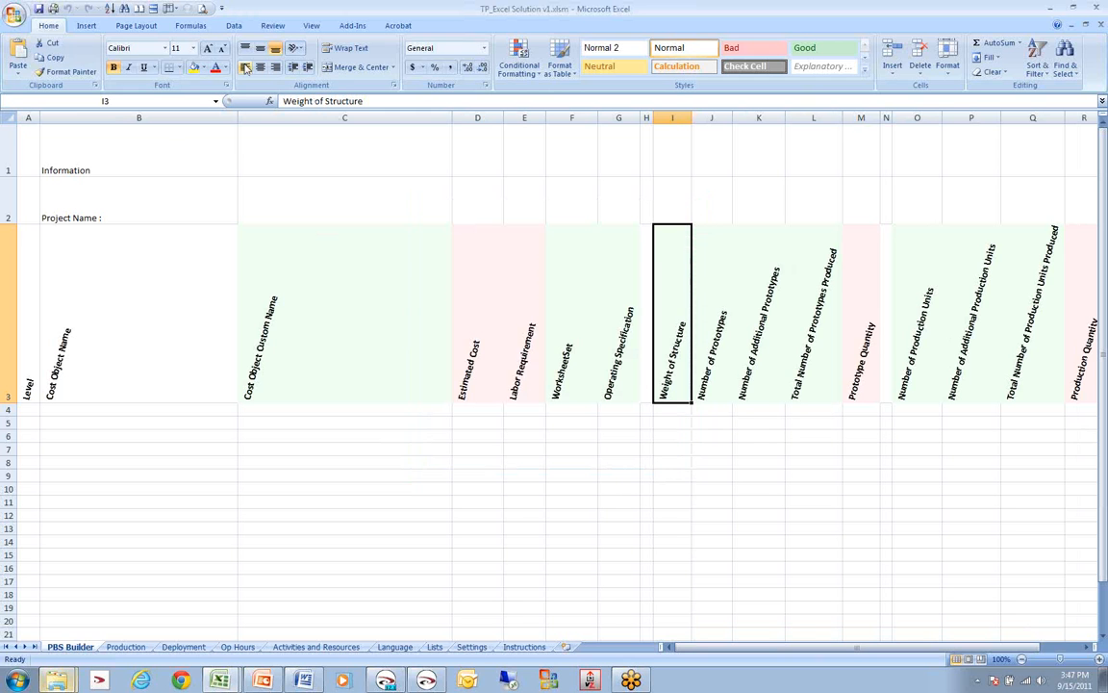
Step: Open the existing TruePlanning project UCAS X-47B vTOC w Development in the PBS Builder sheet
left_click(346, 27)
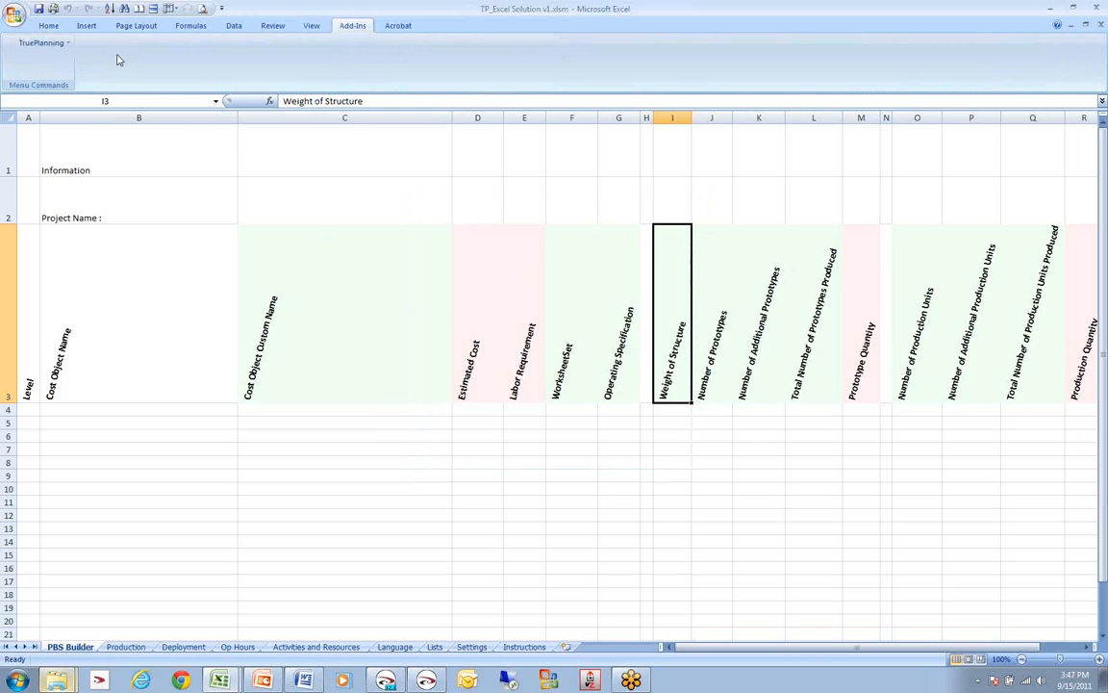
left_click(43, 43)
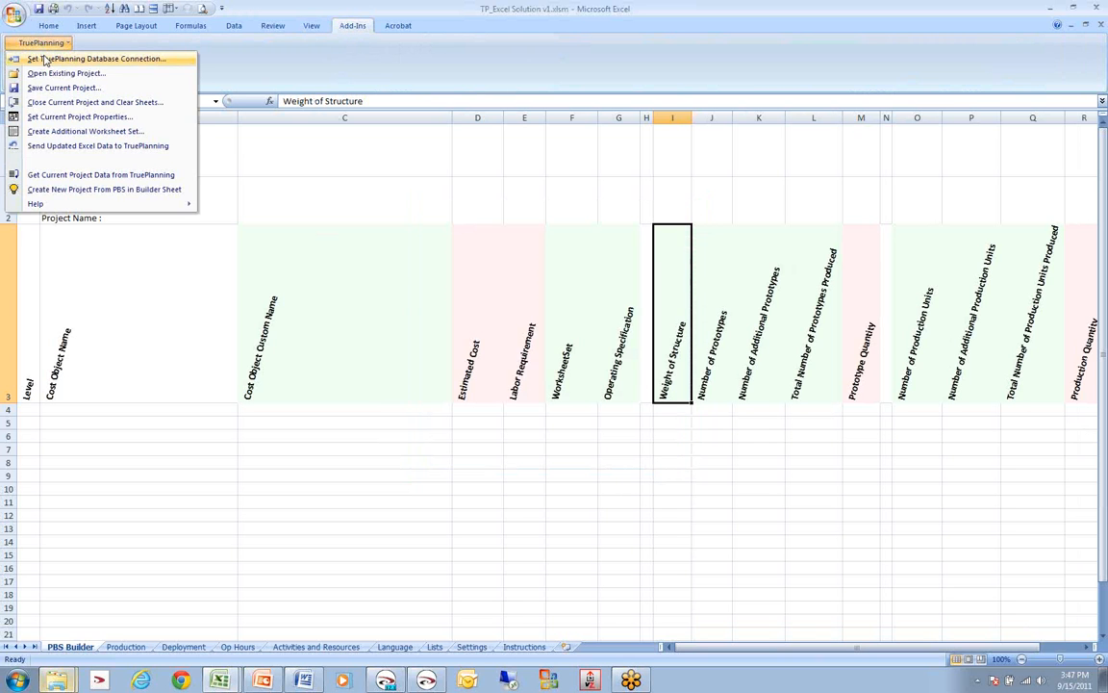
left_click(45, 73)
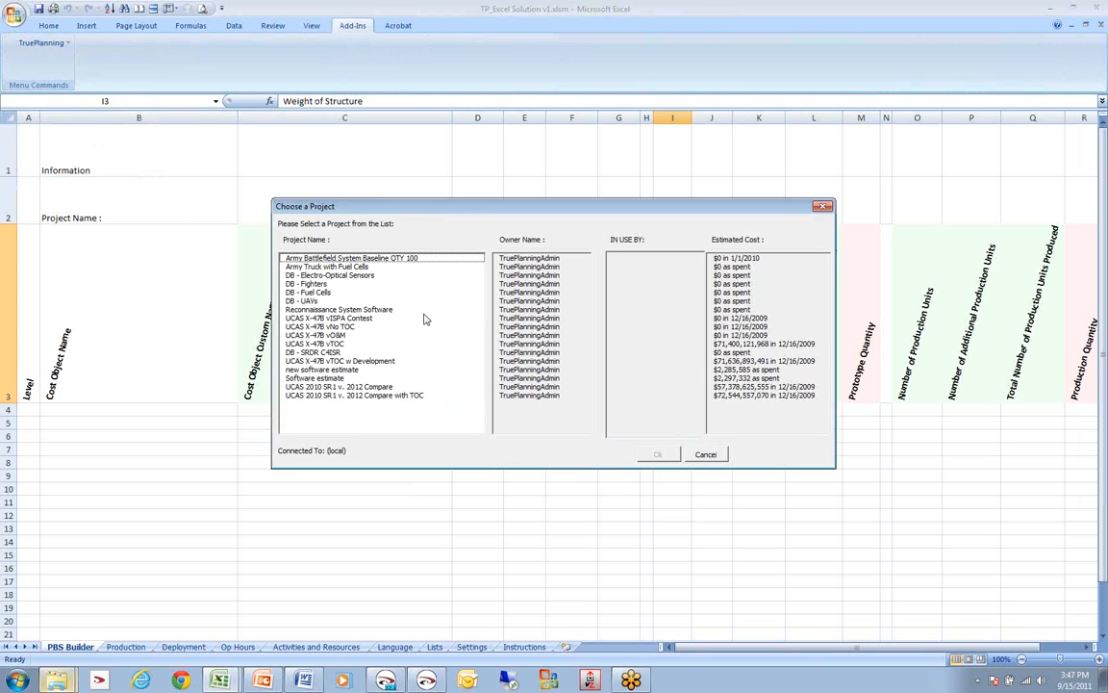
double_click(355, 367)
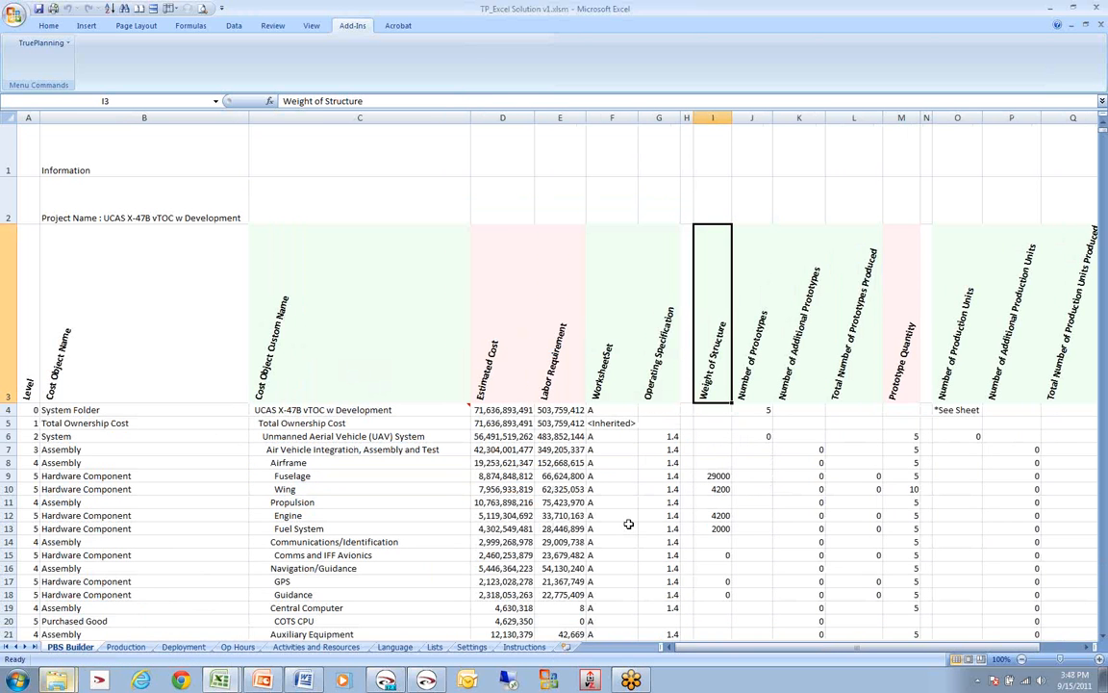
Step: Set the Fuselage's Weight of Structure to 32000 in cell I9
key("Down")
key("Down")
key("Down")
key("Down")
key("Down")
key("Down")
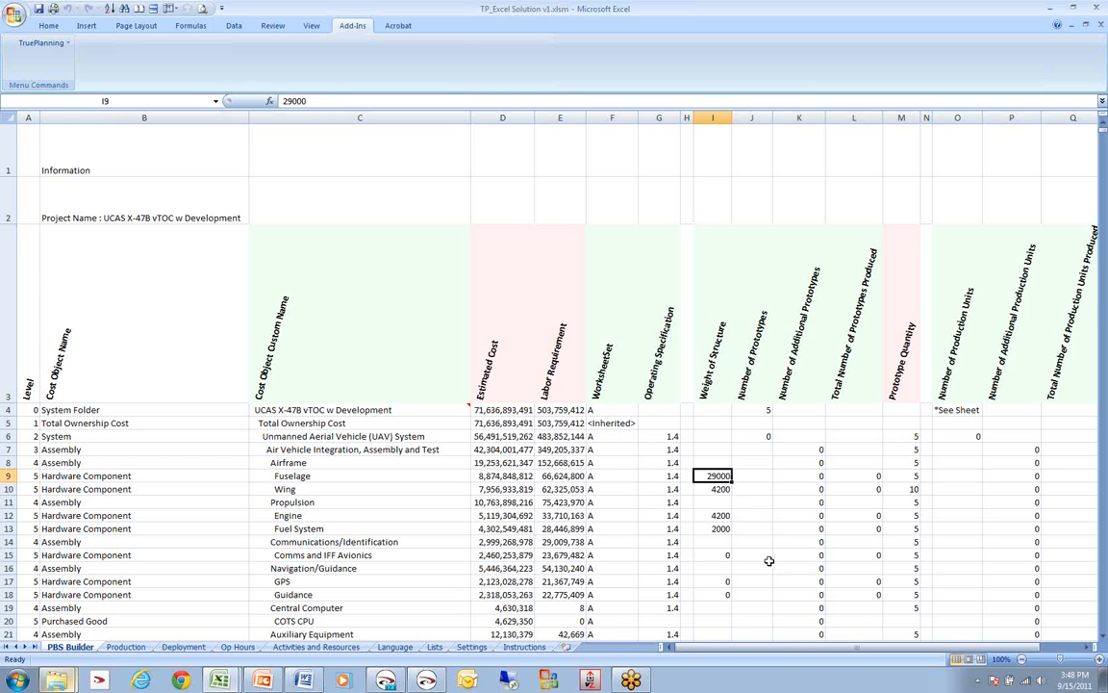
type("32")
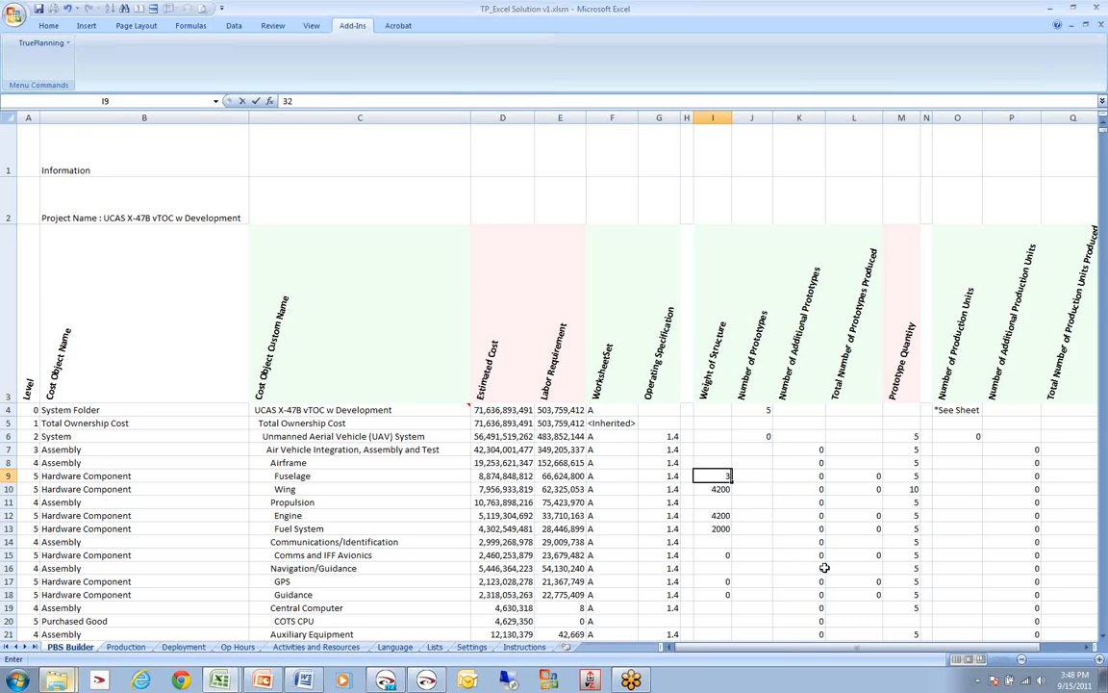
left_click(755, 504)
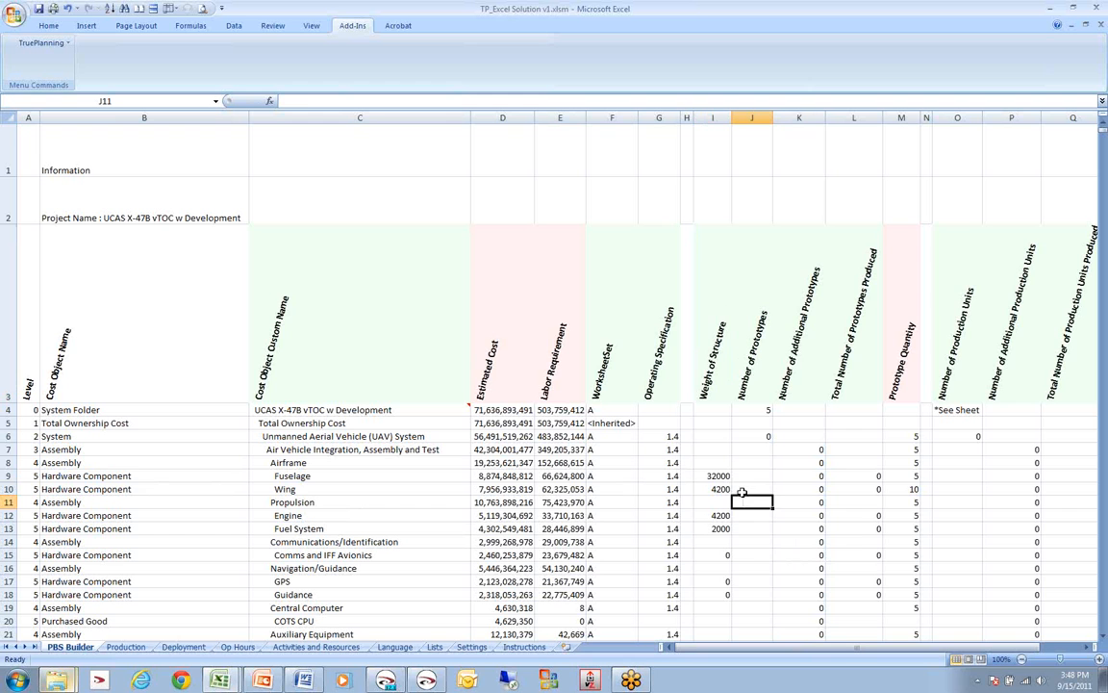
Step: Send the updated Excel data with the changed Fuselage weight to TruePlanning
left_click(717, 475)
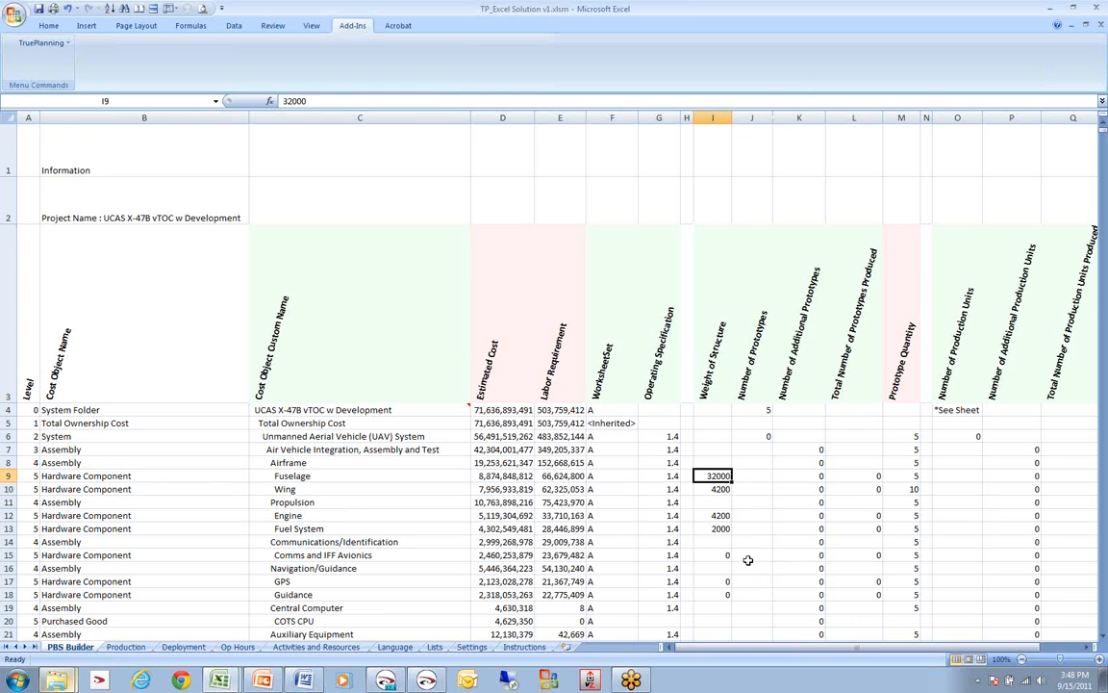
left_click(43, 43)
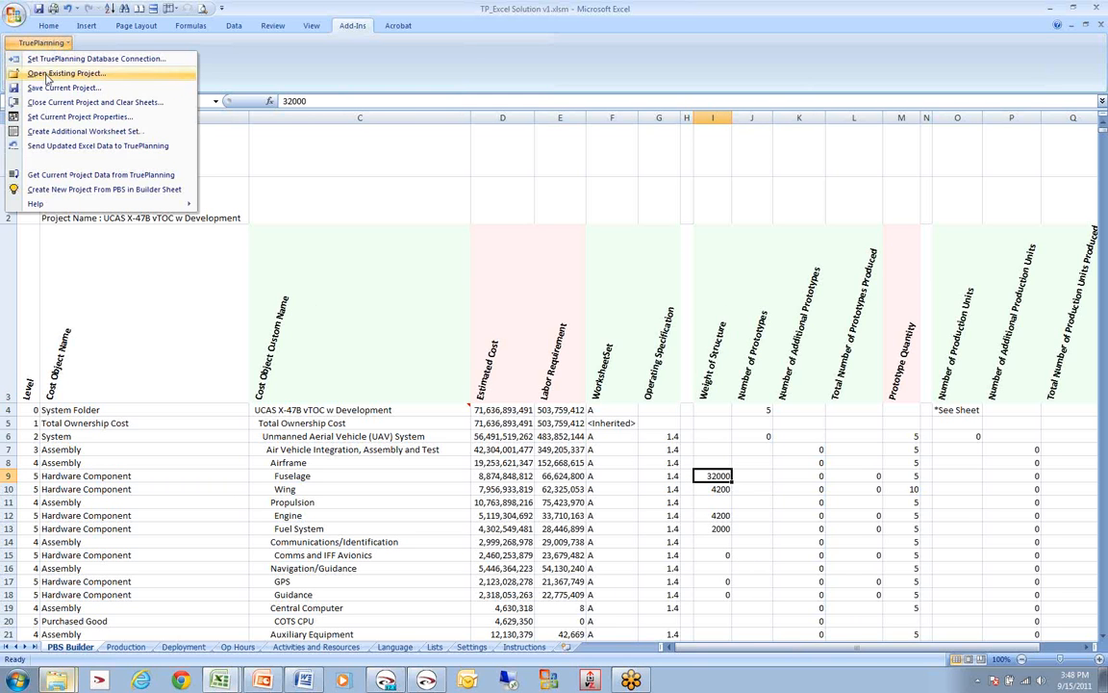
left_click(47, 148)
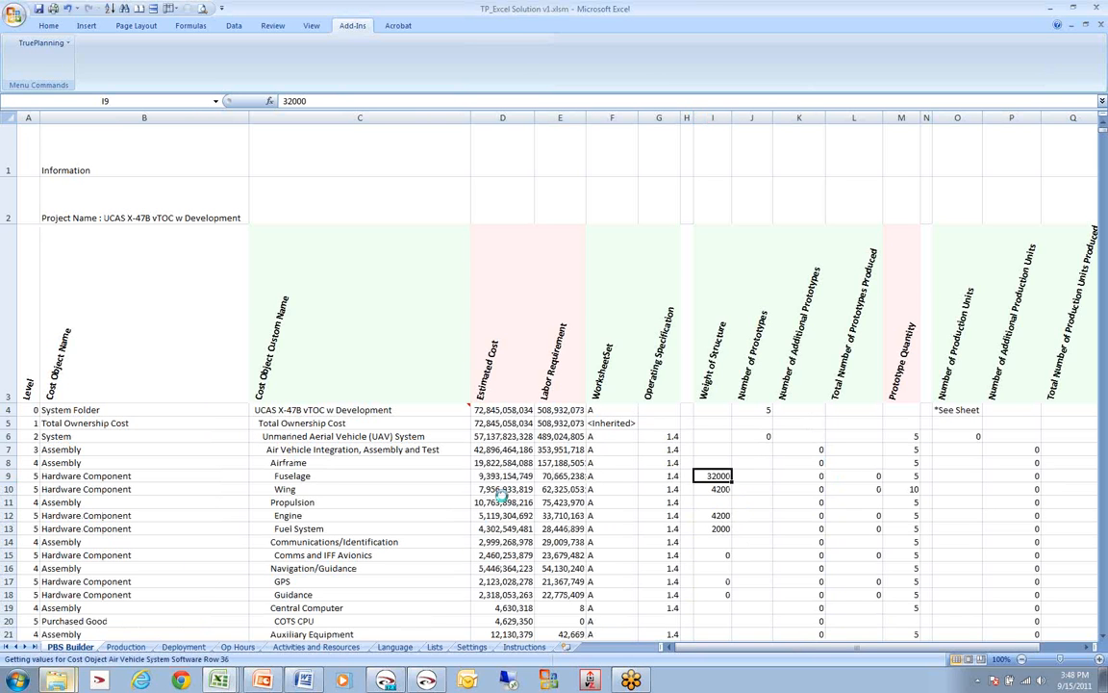
Step: Check the Fuselage's estimated cost in D9 and switch to the PowerPoint walkthrough presentation to review its Key Considerations slide
left_click(496, 478)
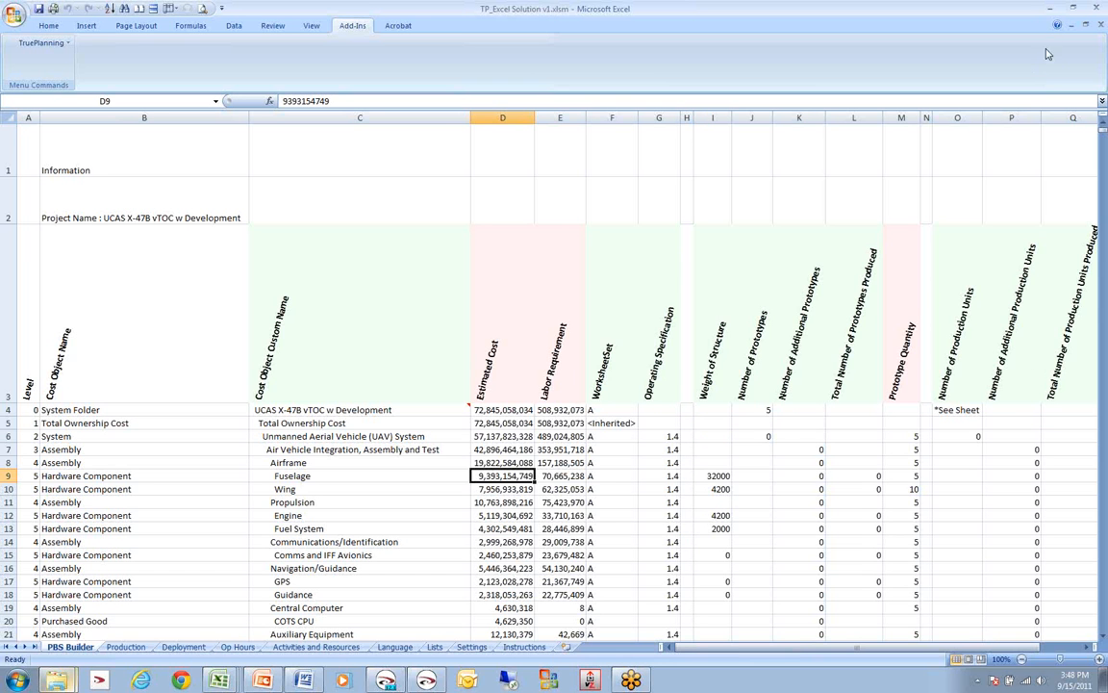
left_click(266, 680)
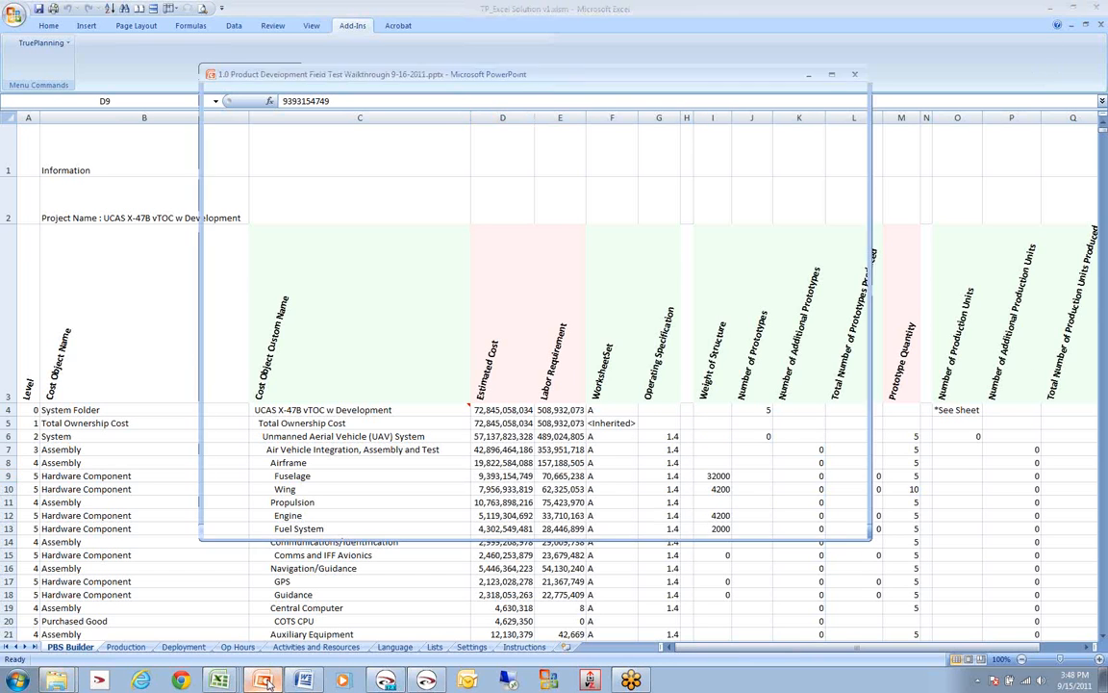
double_click(553, 77)
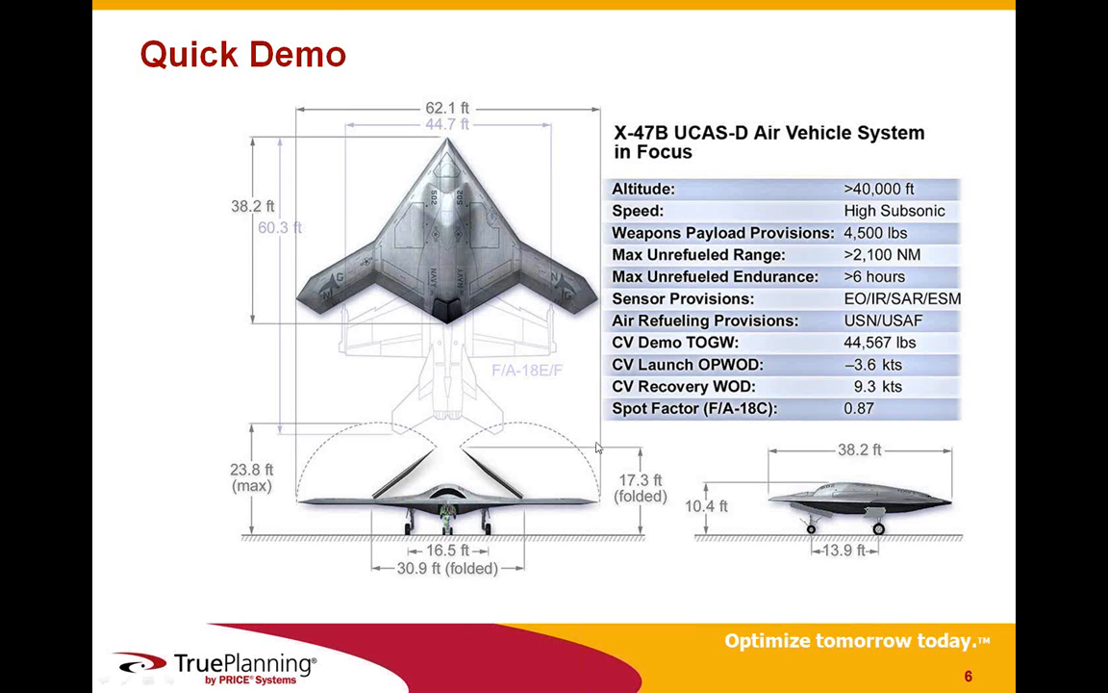
key("Page_Up")
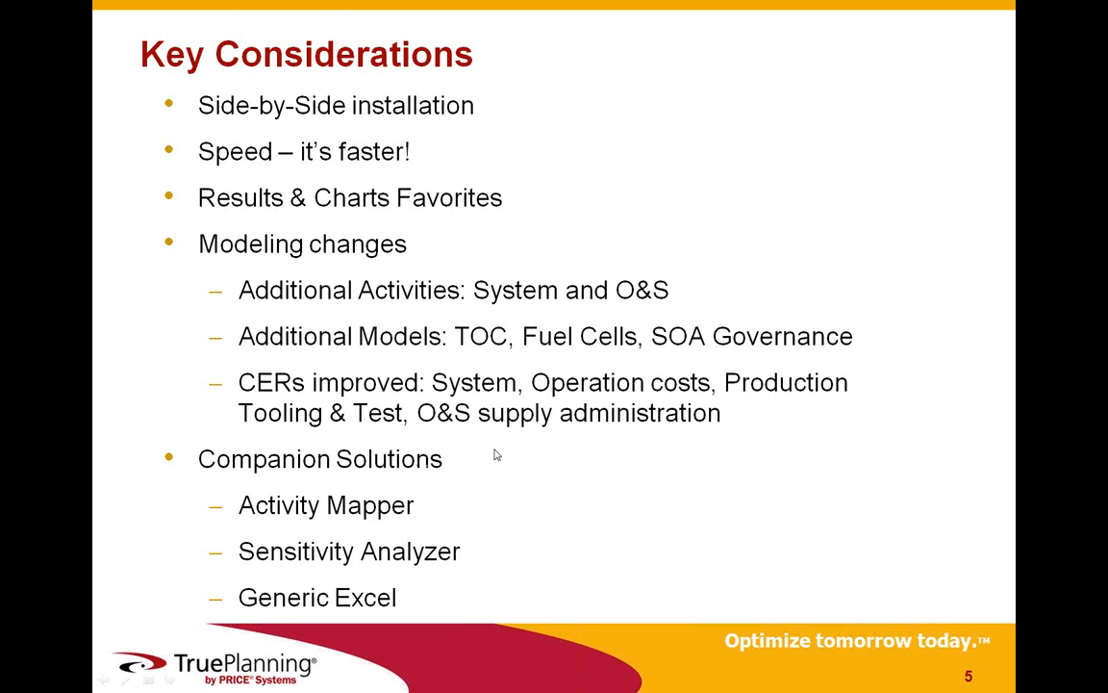
key("Escape")
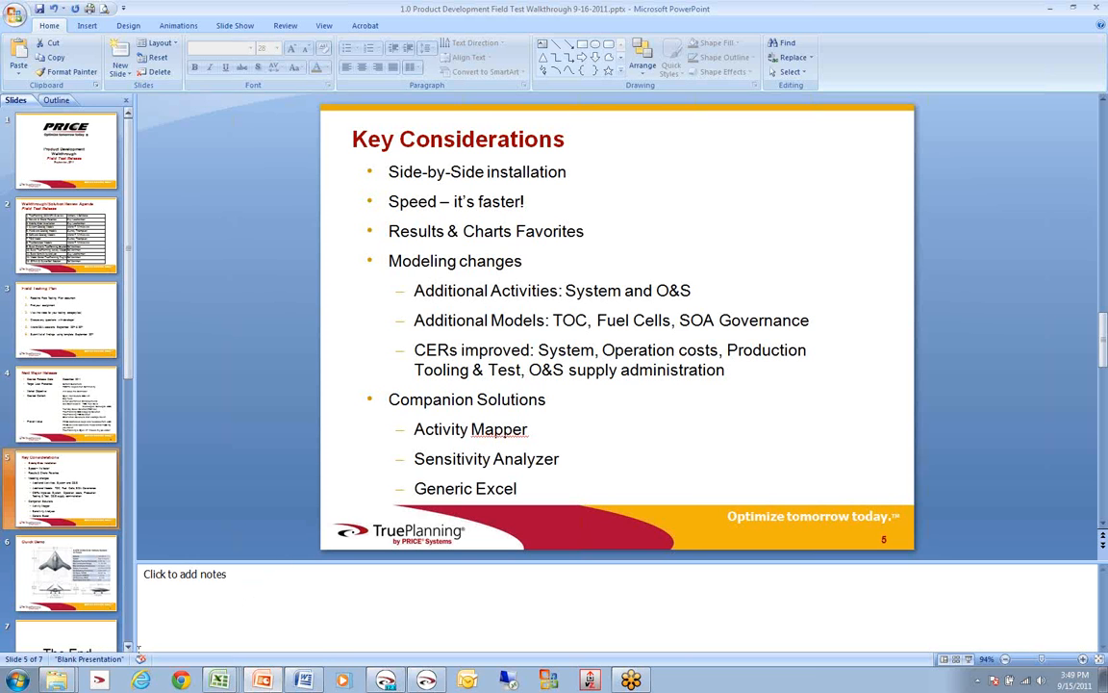
Step: Switch to the Excel workbook Field Testing Template.xlsx and set the Feature/Model of entry 3 in B4 to Hardware Catalog models
mouse_move(69, 686)
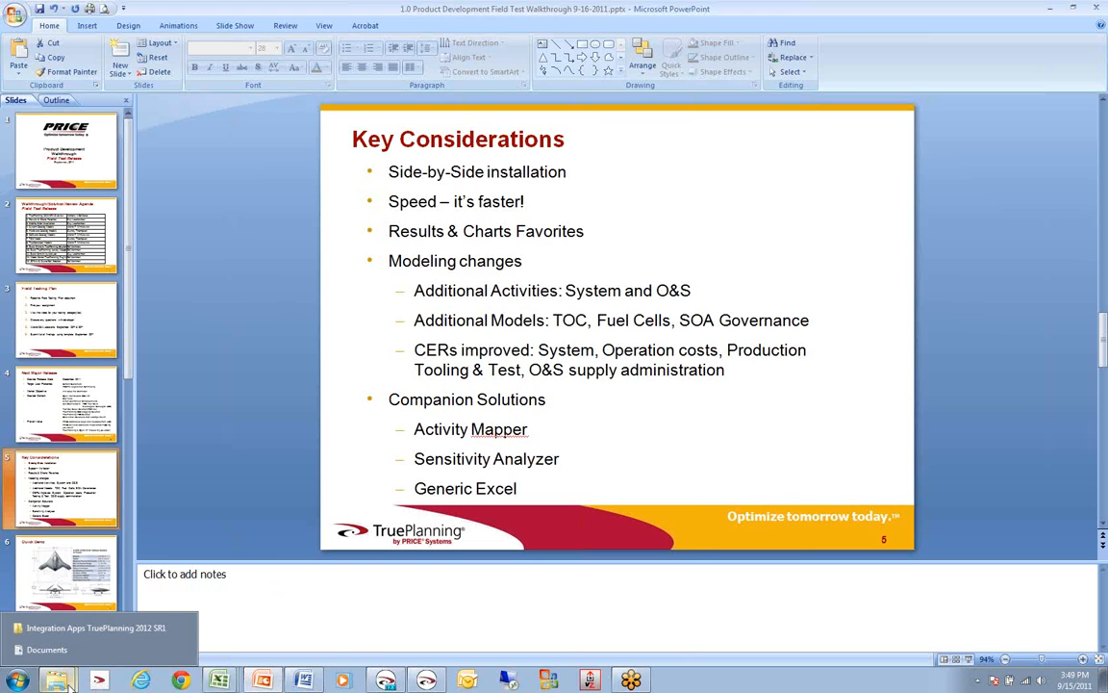
mouse_move(219, 682)
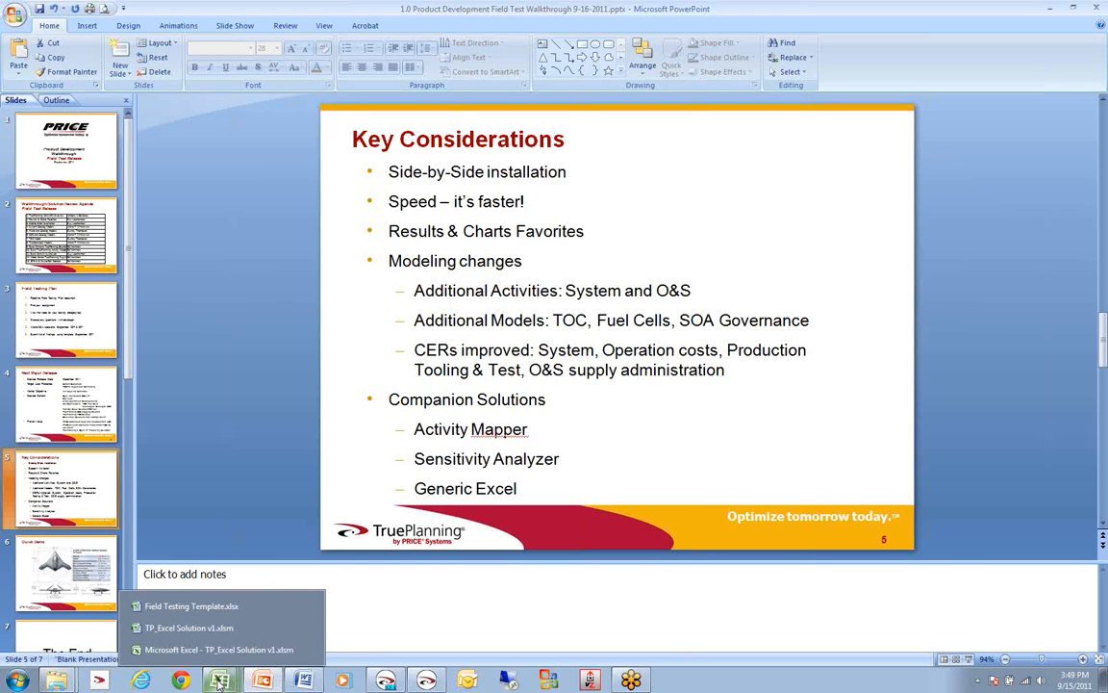
left_click(215, 607)
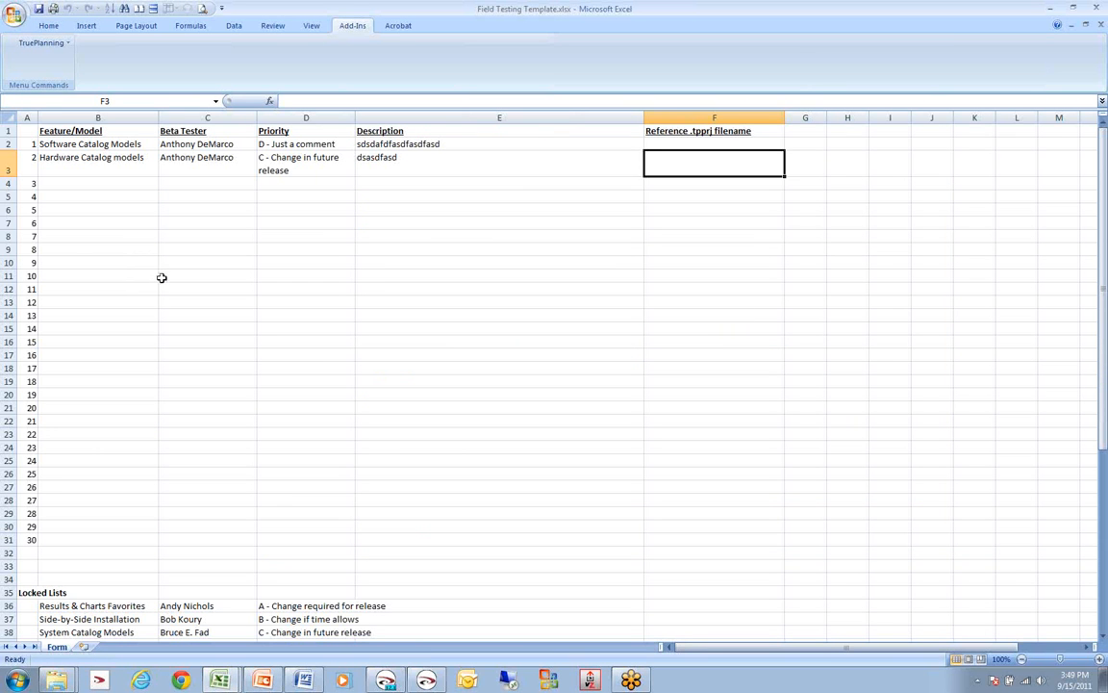
left_click(101, 182)
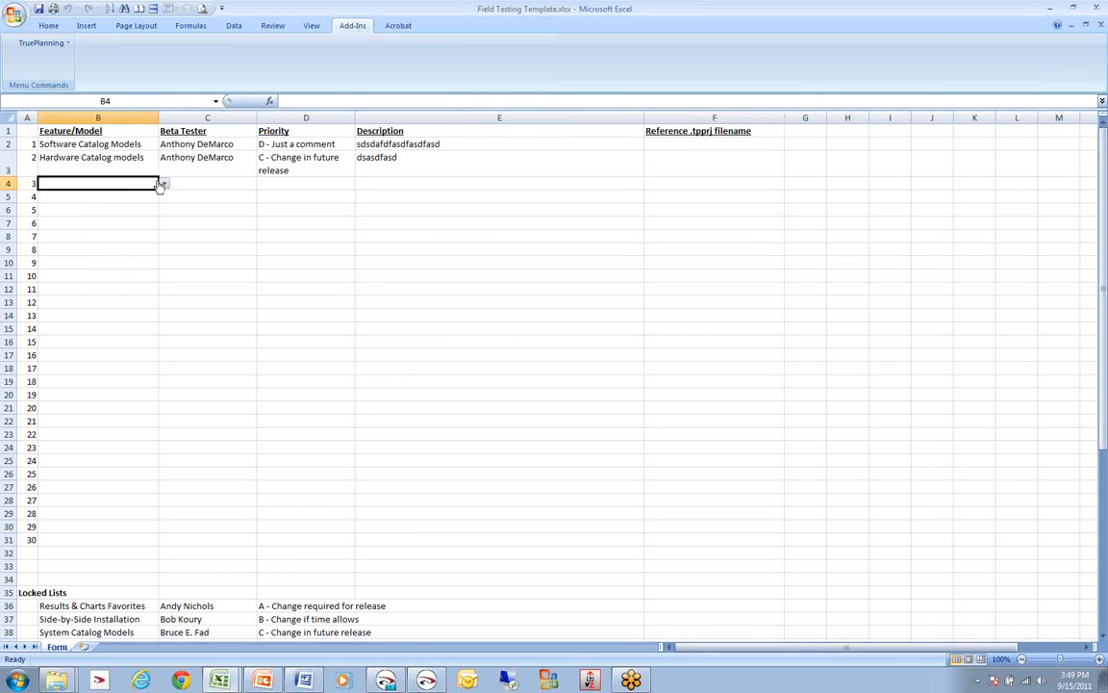
left_click(163, 183)
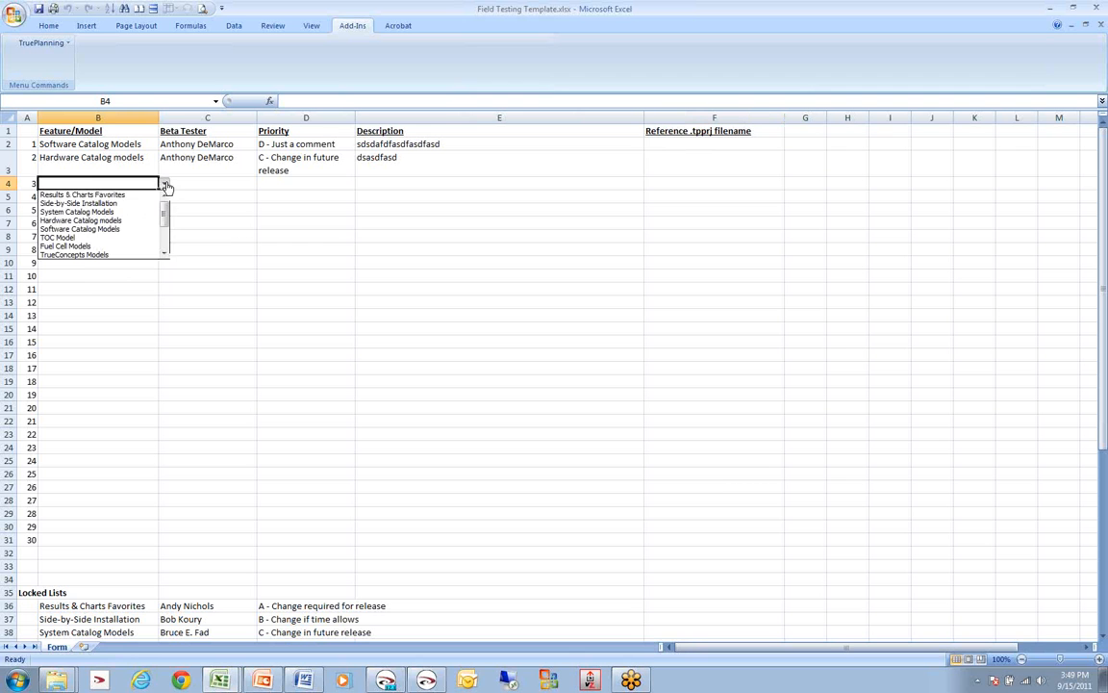
left_click(109, 219)
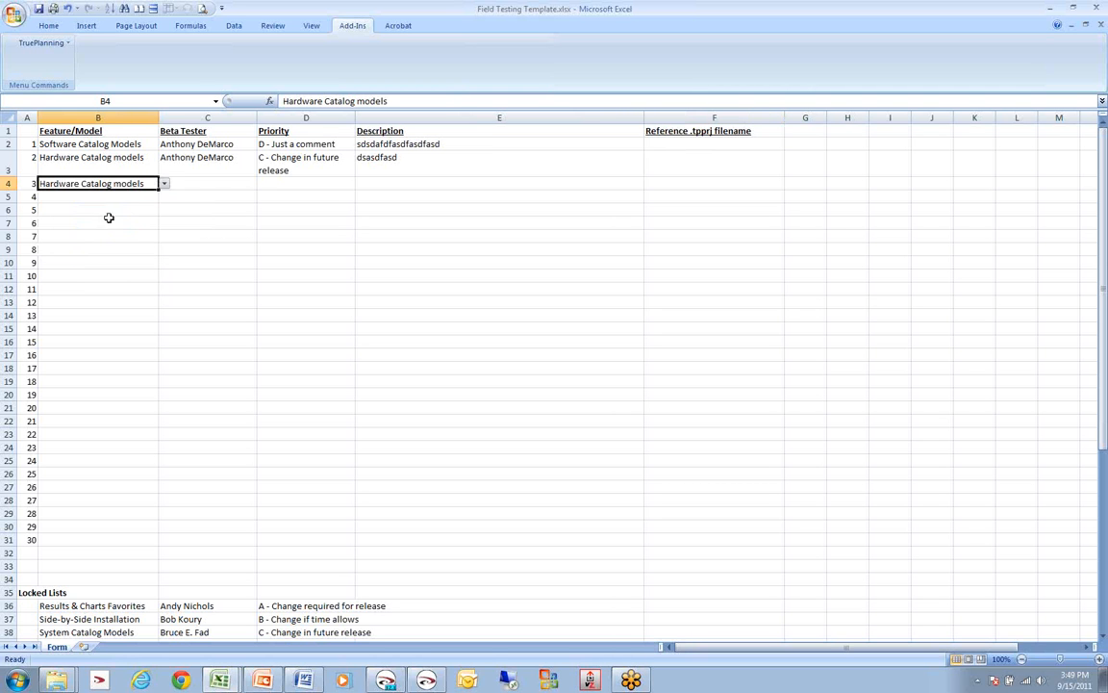
Step: Choose the beta tester's name for entry 3 in C4 and set its priority in D4 to A - Change required for release
left_click(209, 189)
left_click(261, 183)
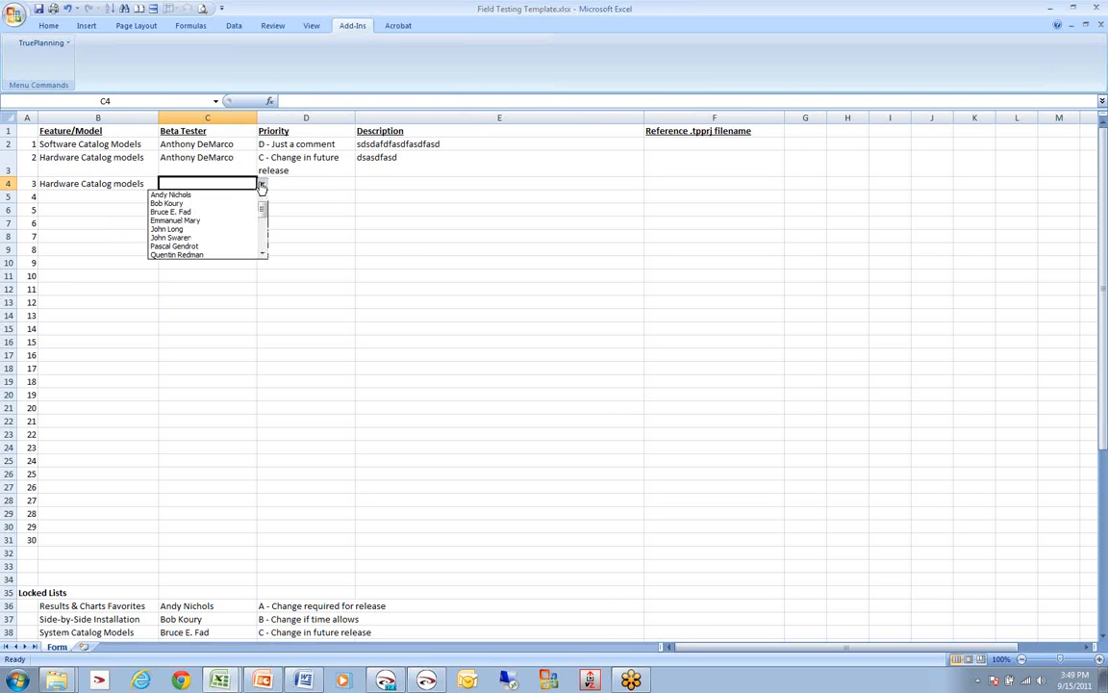
scroll(262, 217, "down", 3)
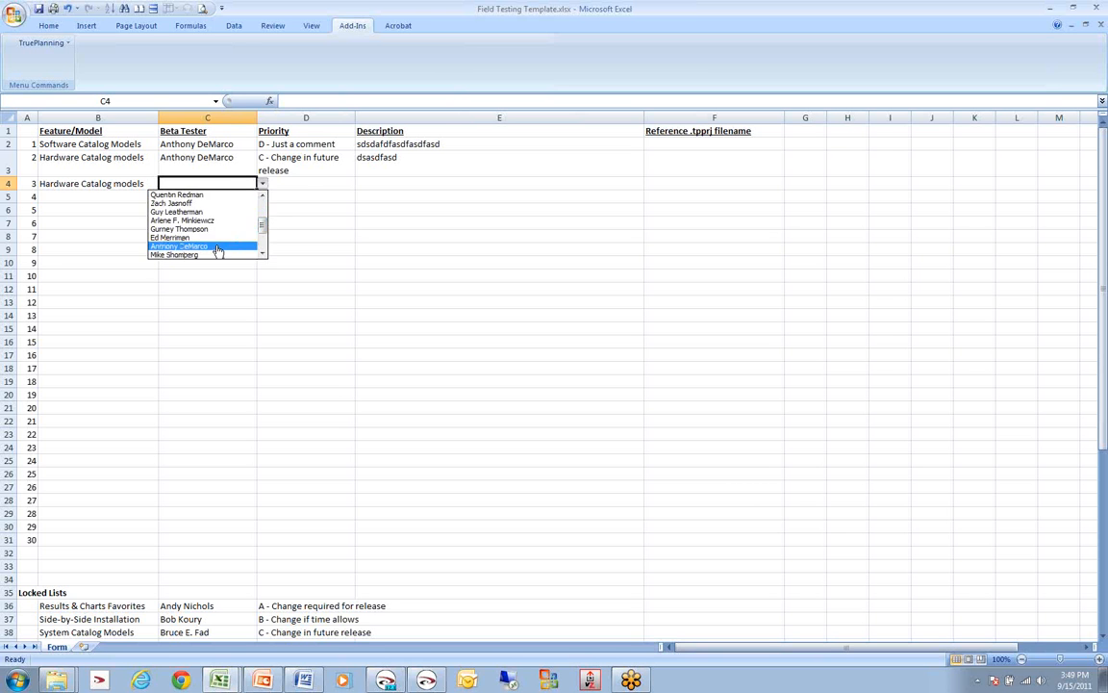
left_click(217, 249)
left_click(317, 182)
left_click(360, 184)
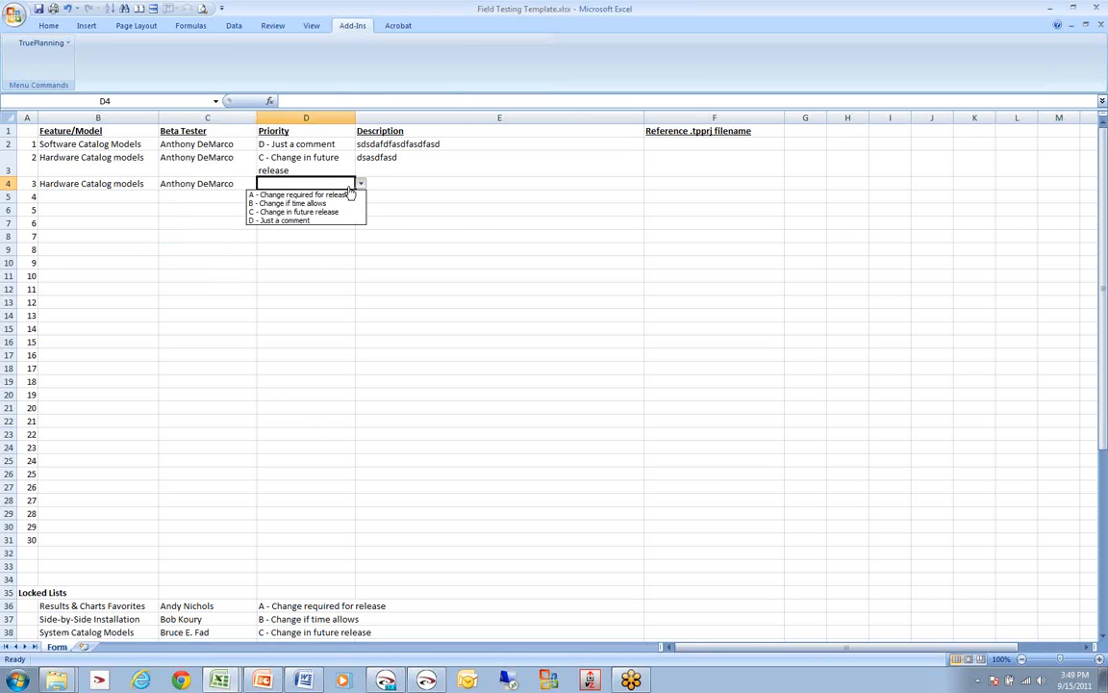
left_click(342, 194)
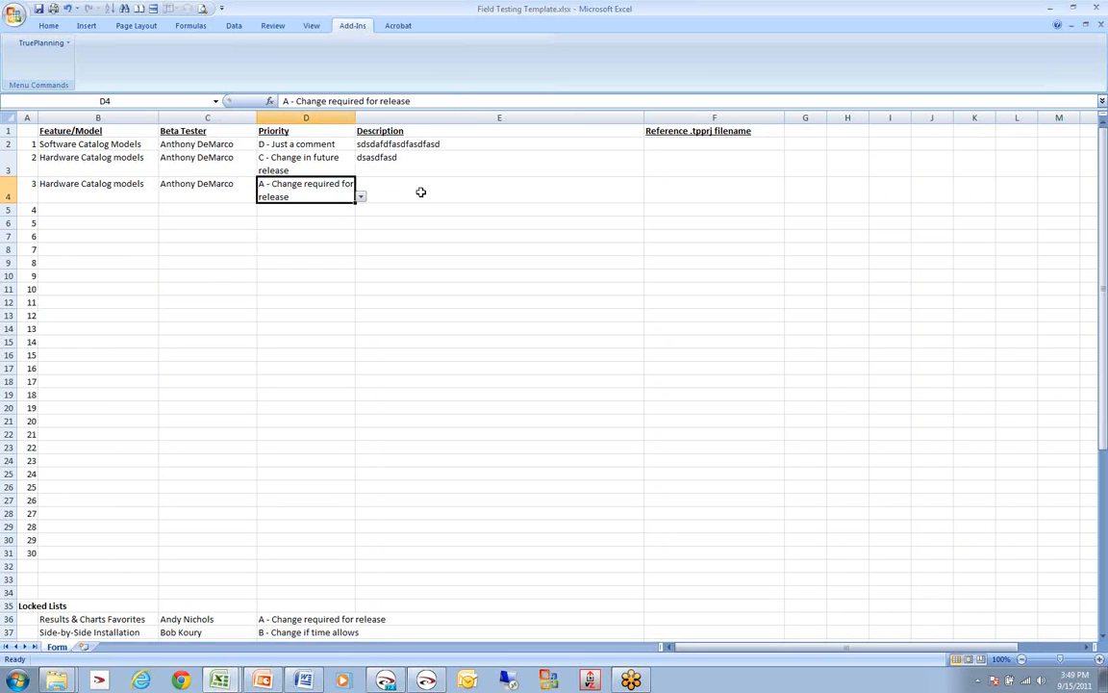
Step: Enter the placeholder description "fsdfasfasfsdafsdfsdfs" for entry 3 in cell E4
left_click(420, 192)
type("fsdfasfasfsda")
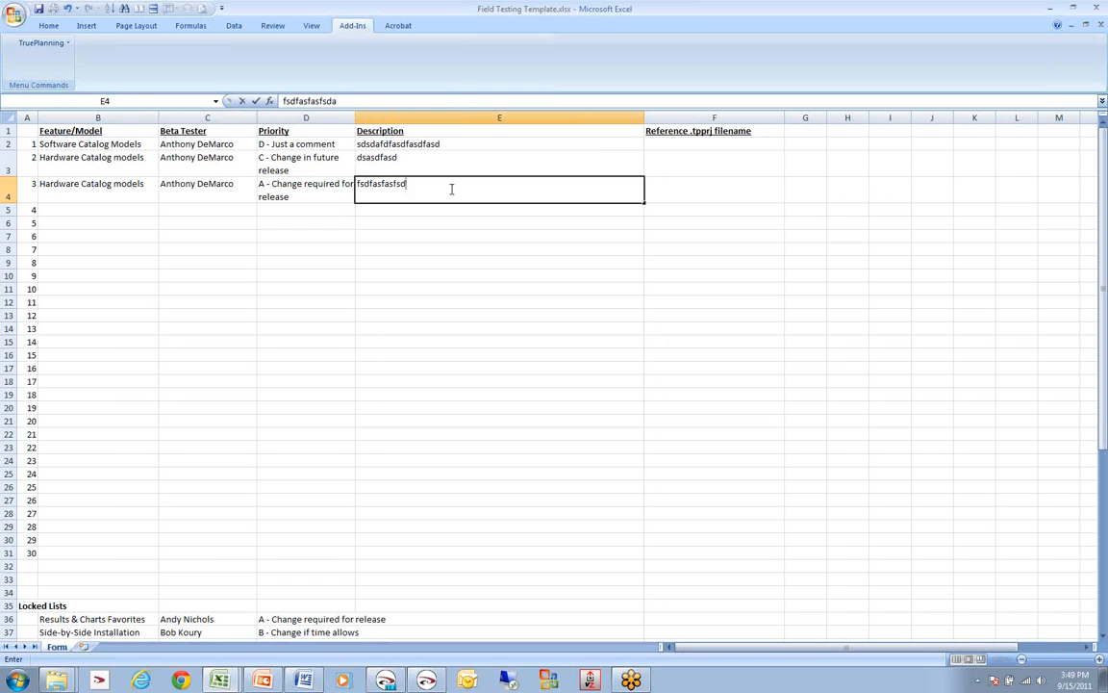
type("fsdfsdfs")
left_click(726, 194)
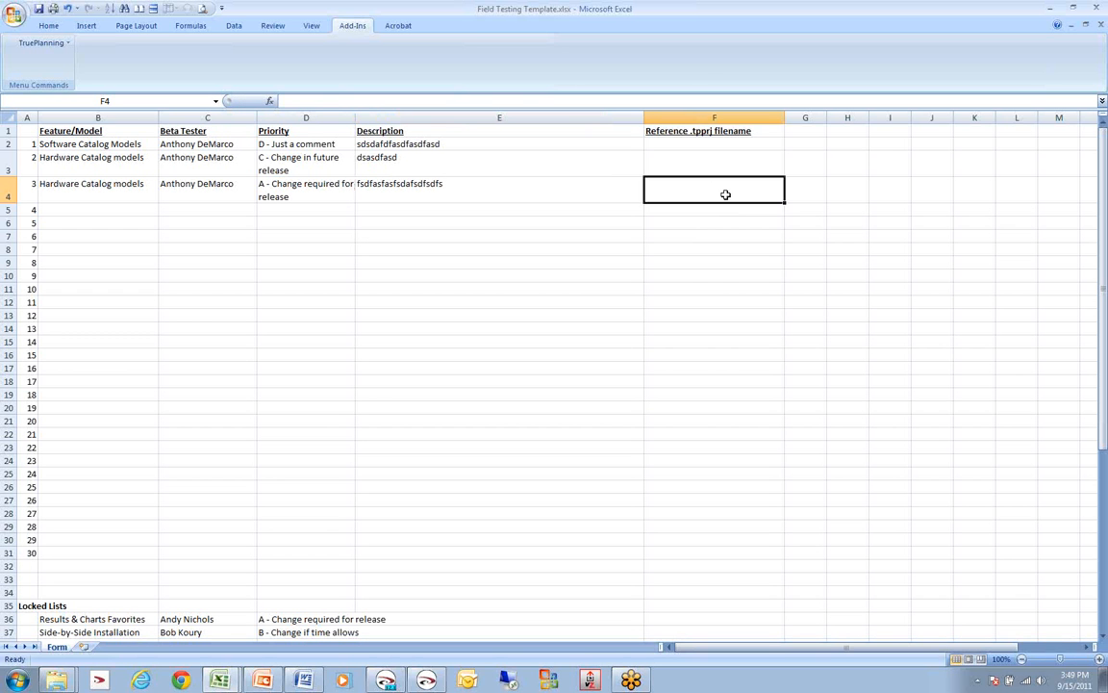